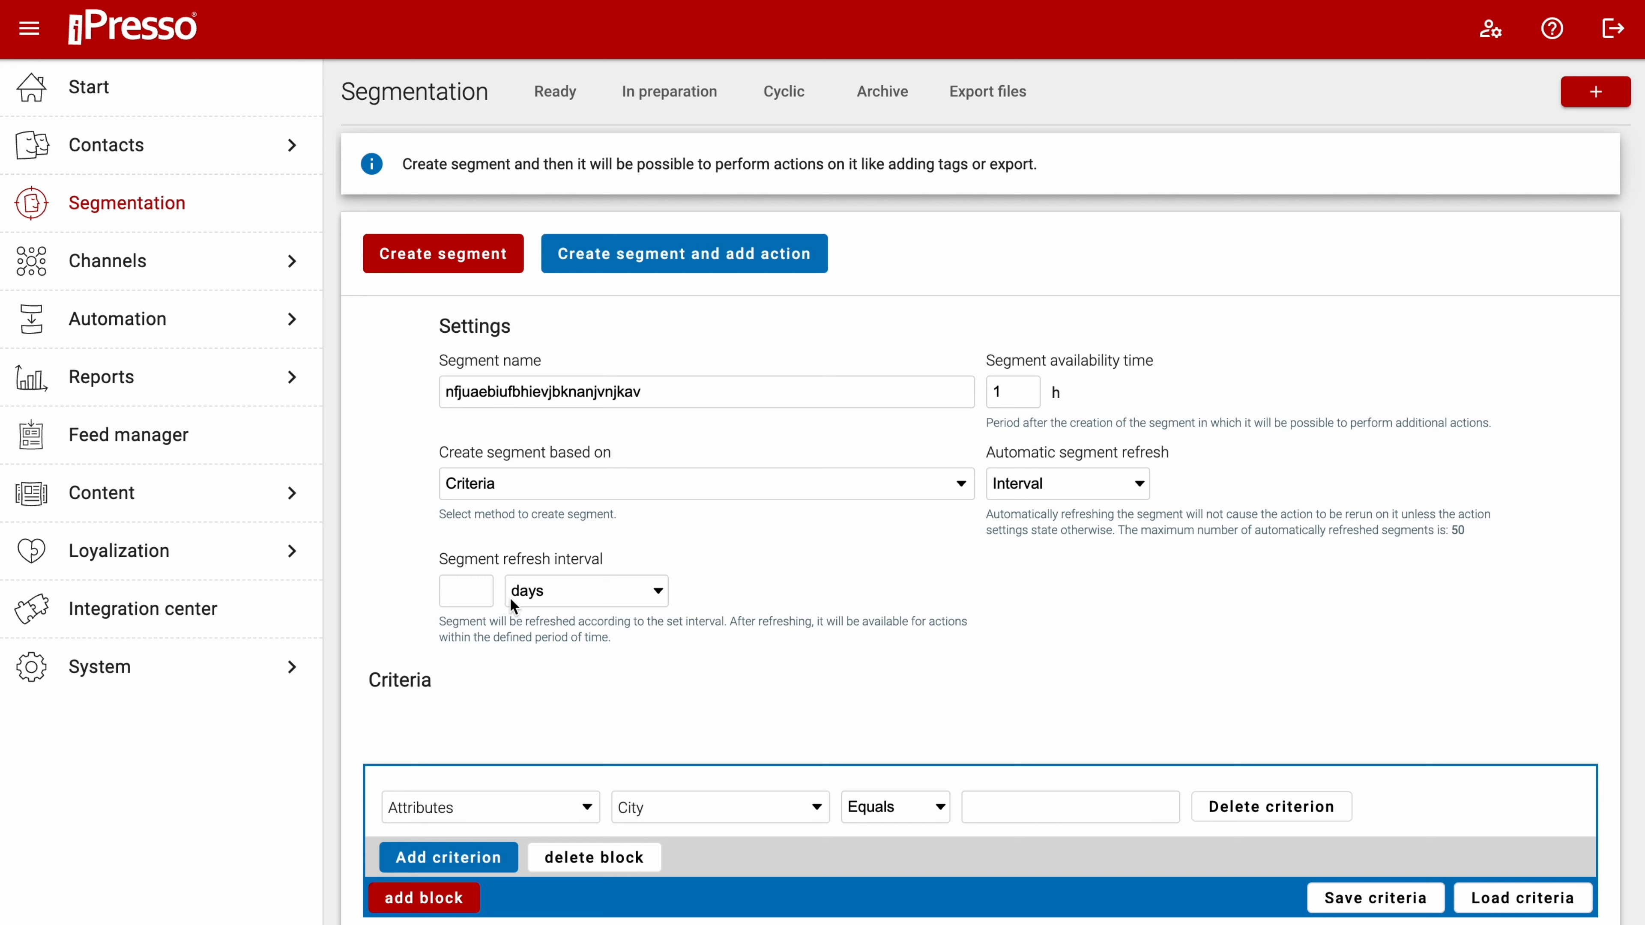
- Enter a segment refresh interval of 1 day and switch the automatic segment refresh to Create just once
{"action": "left_click", "coordinate": [481, 587]}
{"action": "type", "text": "1"}
{"action": "left_click", "coordinate": [1098, 487]}
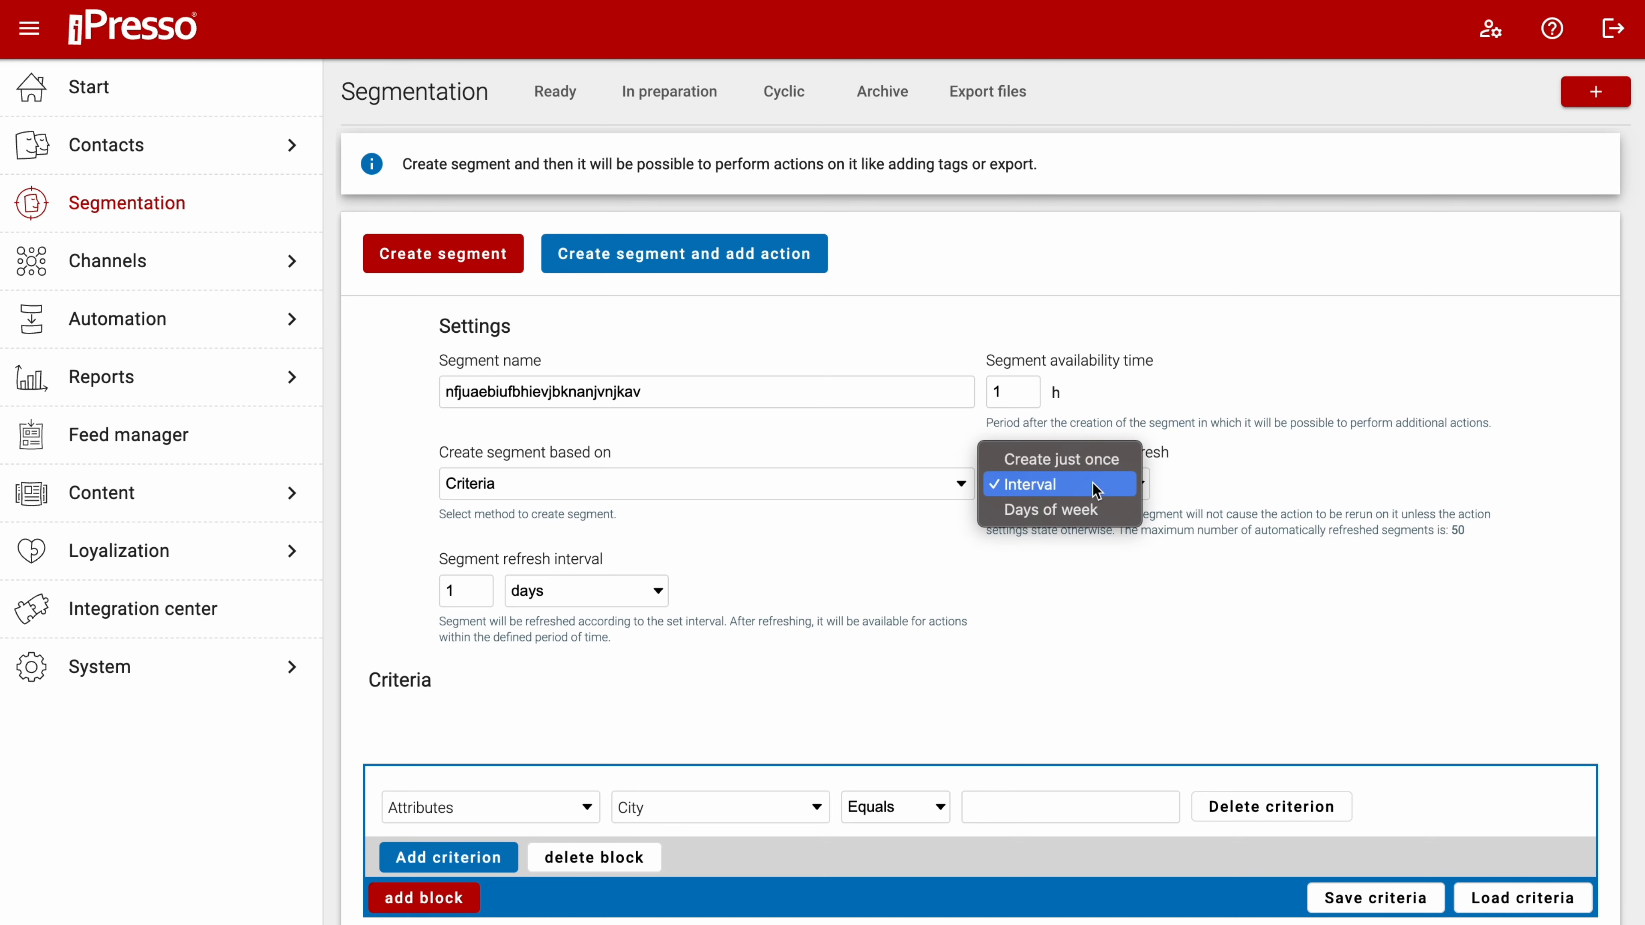
{"action": "left_click", "coordinate": [1081, 461]}
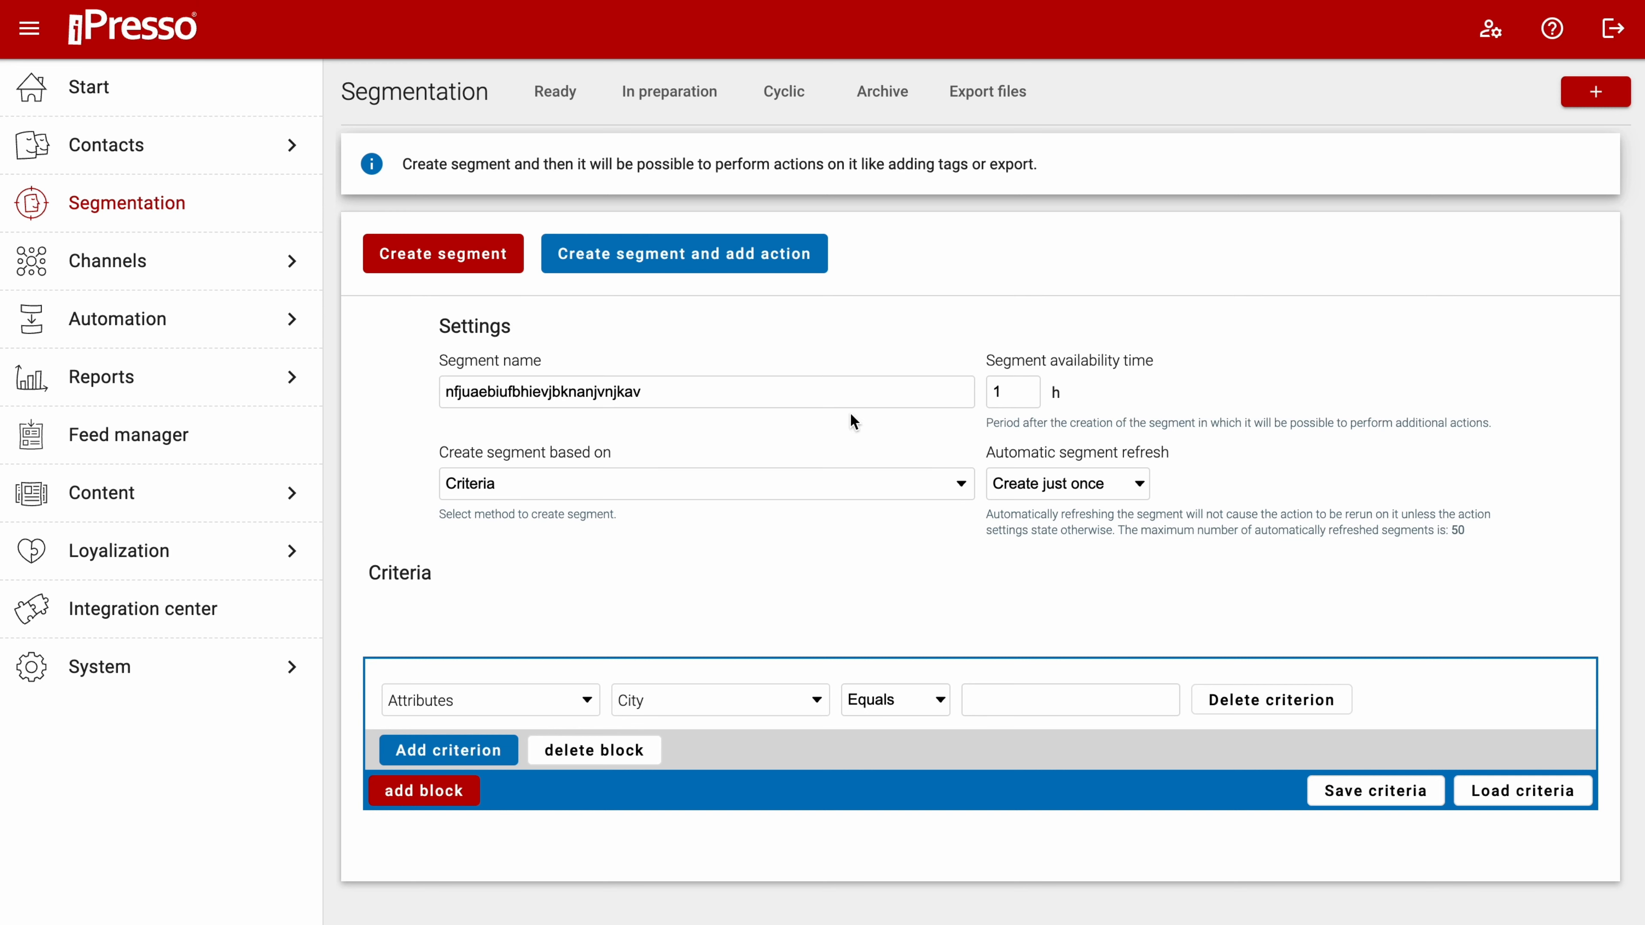
- Name the segment "London residents" and define its criterion as the City attribute equals London
{"action": "double_click", "coordinate": [838, 392]}
{"action": "type", "text": "London residents"}
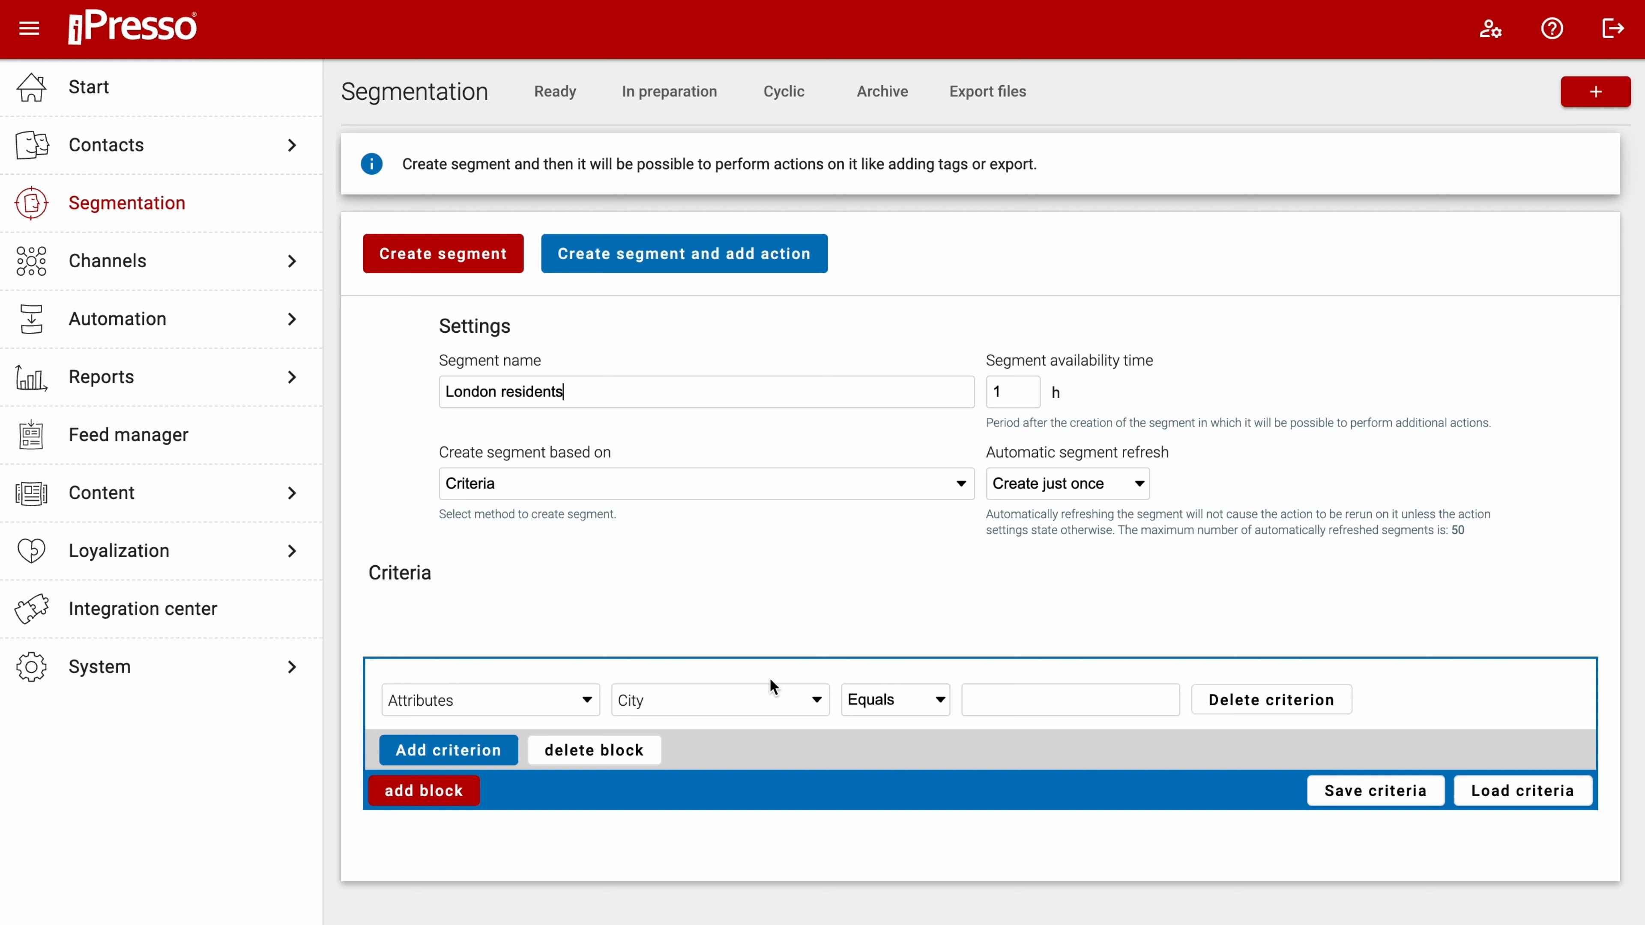
{"action": "left_click", "coordinate": [771, 703]}
{"action": "left_click", "coordinate": [757, 764]}
{"action": "left_click", "coordinate": [1000, 703]}
{"action": "type", "text": "London"}
{"action": "left_click", "coordinate": [1036, 739]}
{"action": "scroll", "coordinate": [821, 737], "scroll_direction": "up", "scroll_amount": 1}
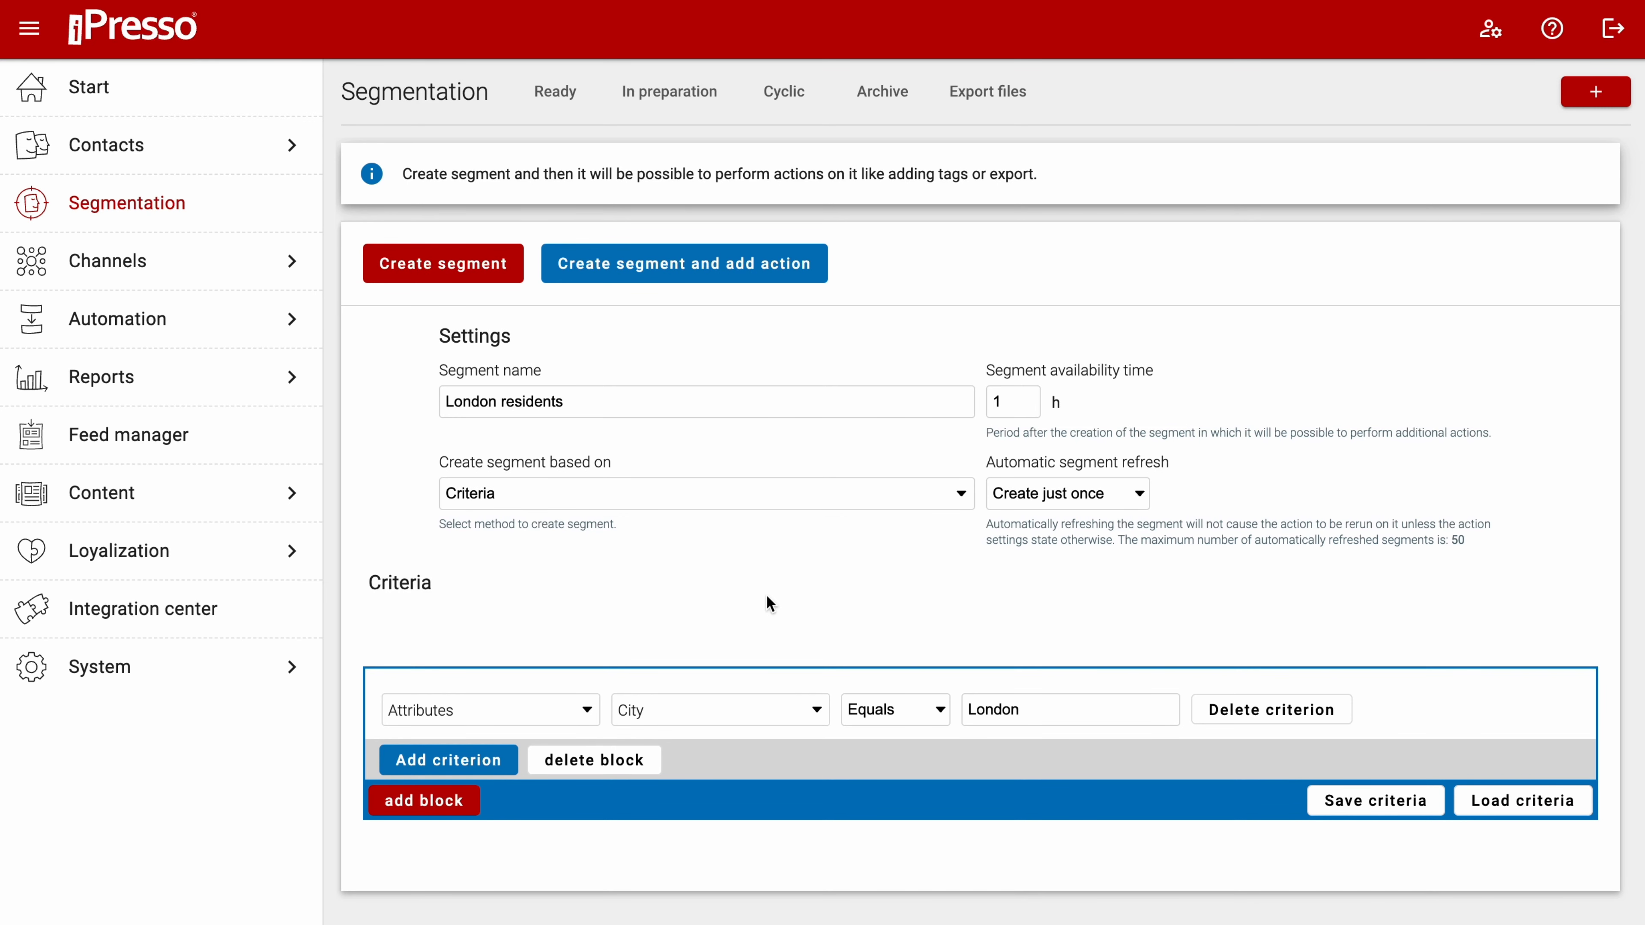
- Rename the segment as "Newsletter recipients - design"
{"action": "left_click", "coordinate": [618, 407]}
{"action": "key", "text": "ctrl+shift+Left"}
{"action": "key", "text": "ctrl+shift+Left"}
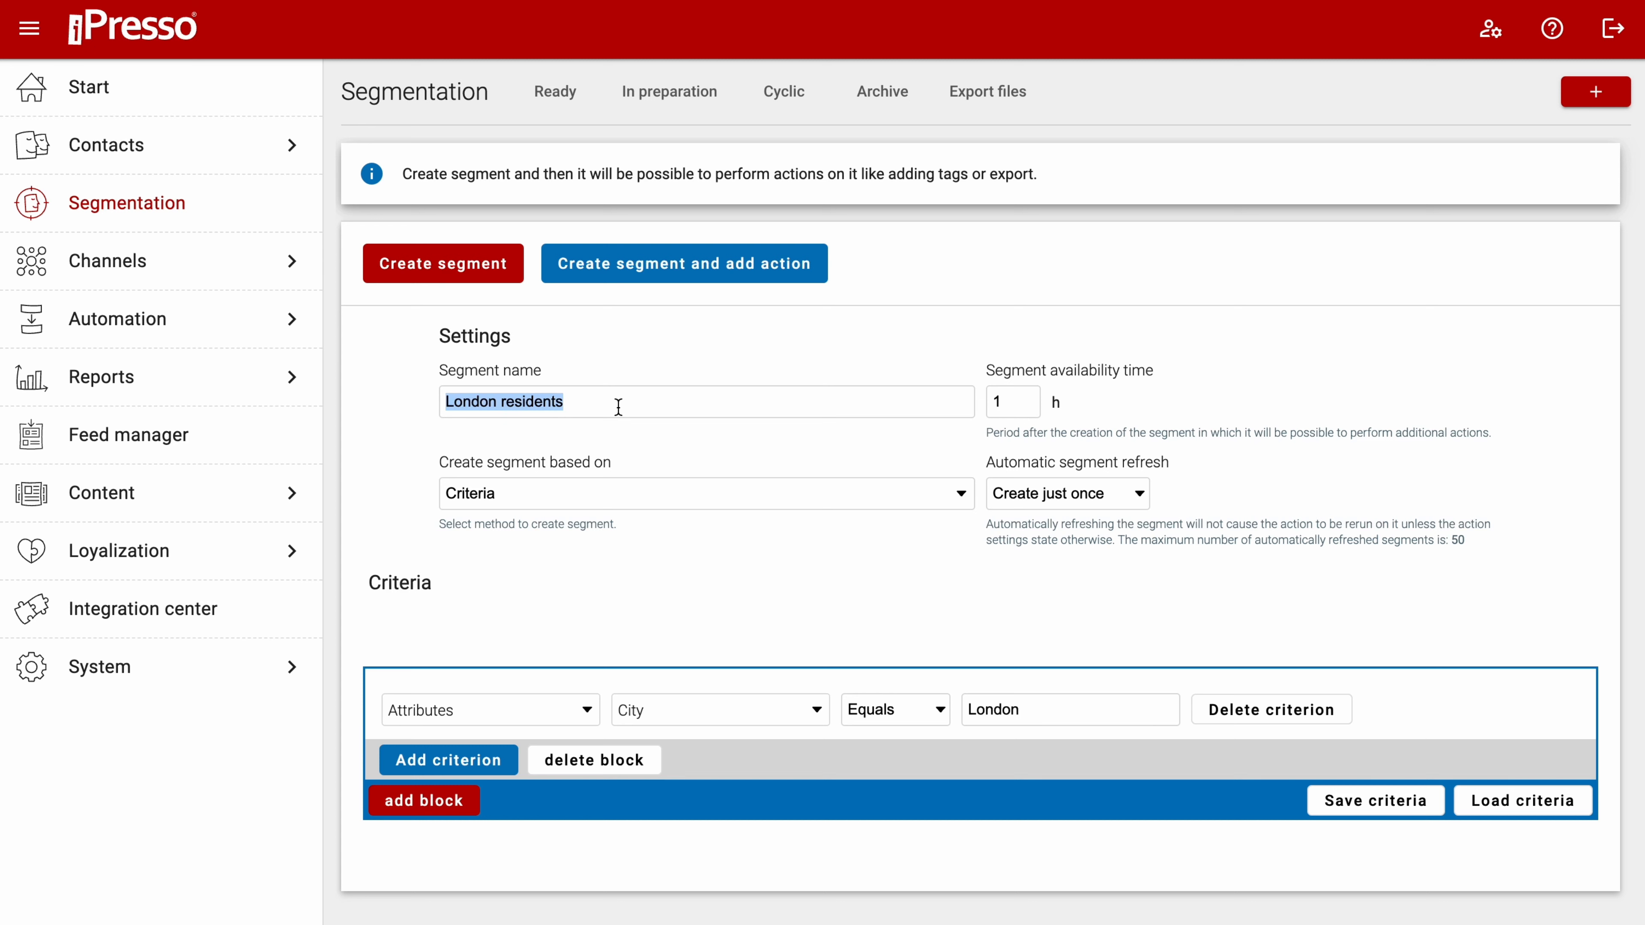
{"action": "type", "text": "Newsl"}
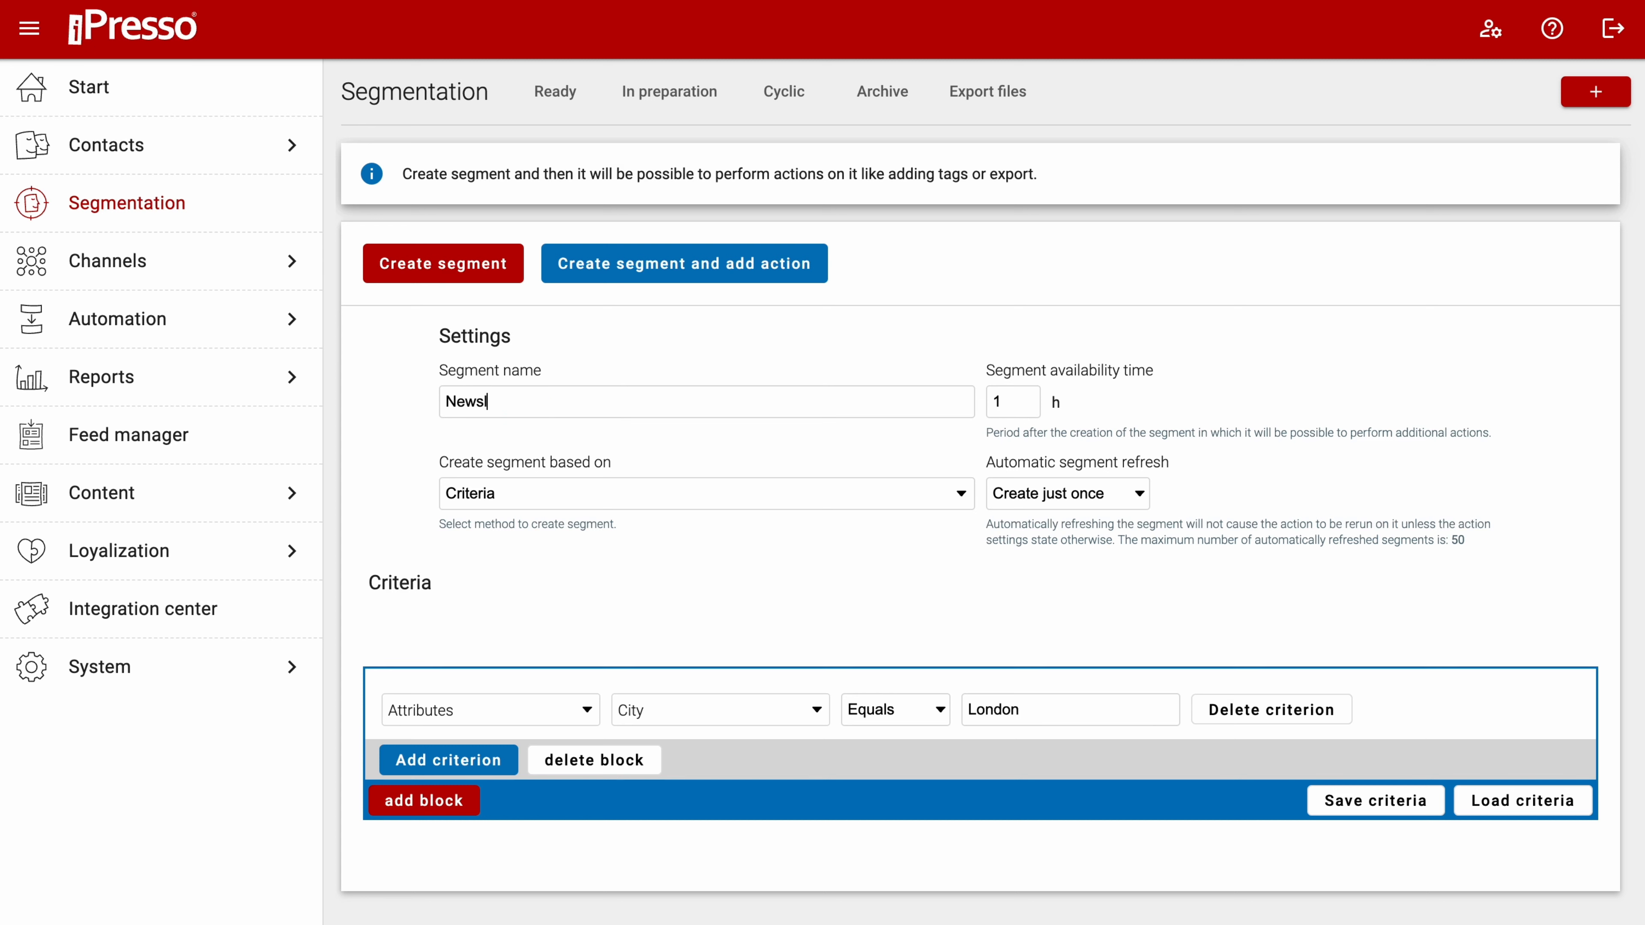
{"action": "type", "text": "etter recipients - design"}
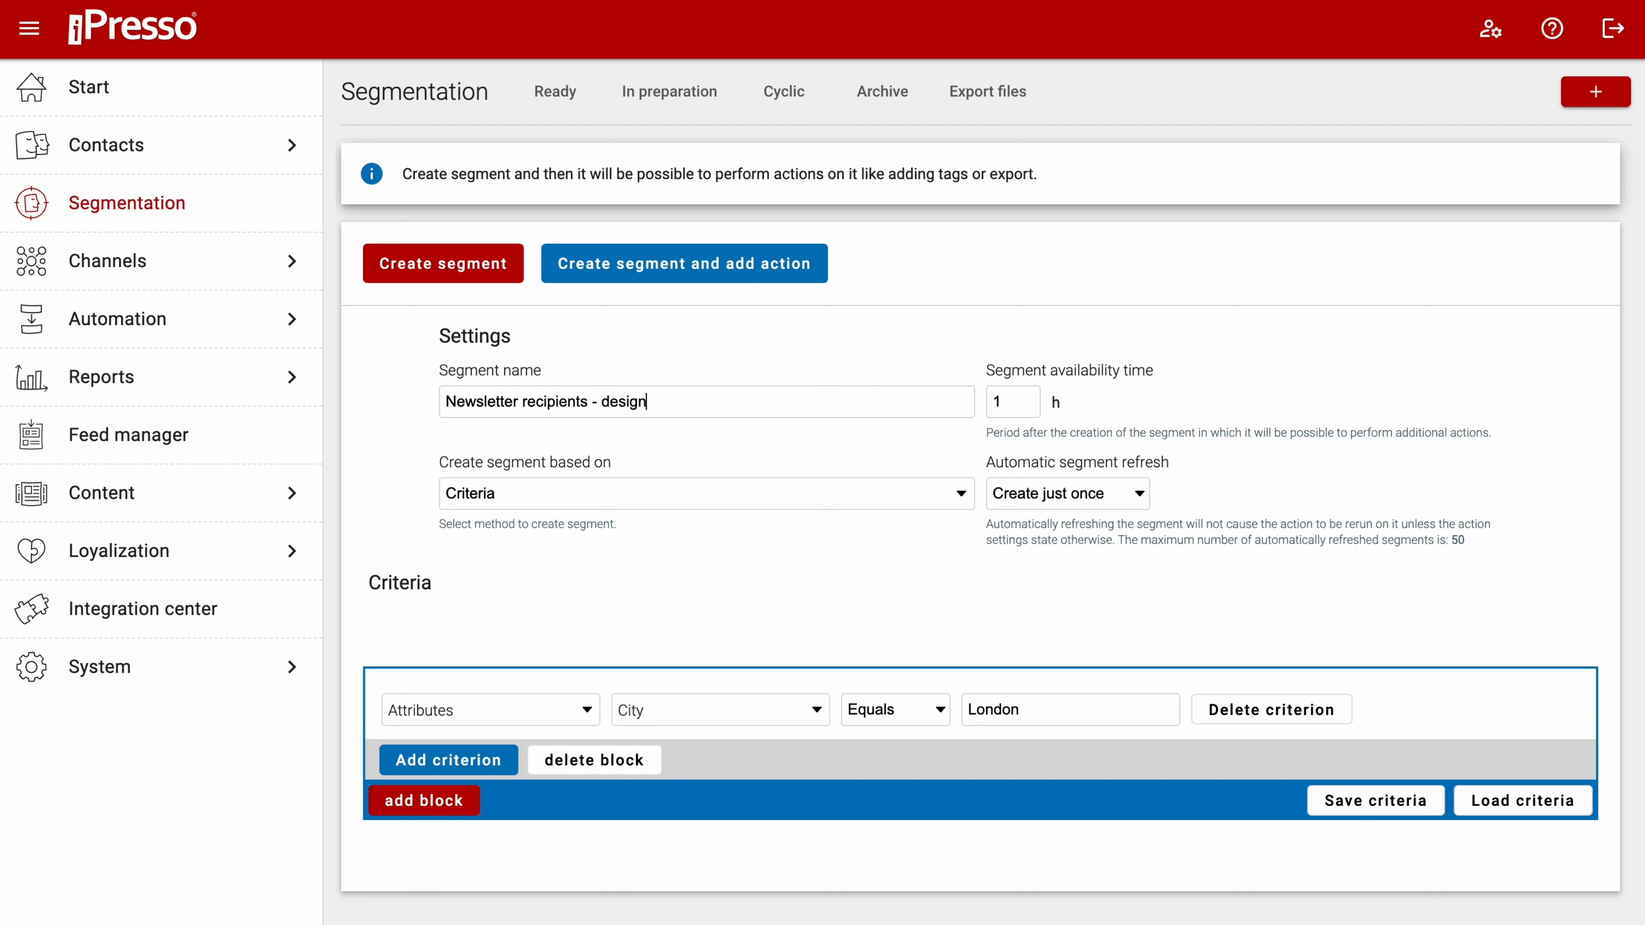
- Change the criterion to Consent, requiring that contacts have the consent to receive newsletter
{"action": "left_click", "coordinate": [568, 710]}
{"action": "type", "text": "con"}
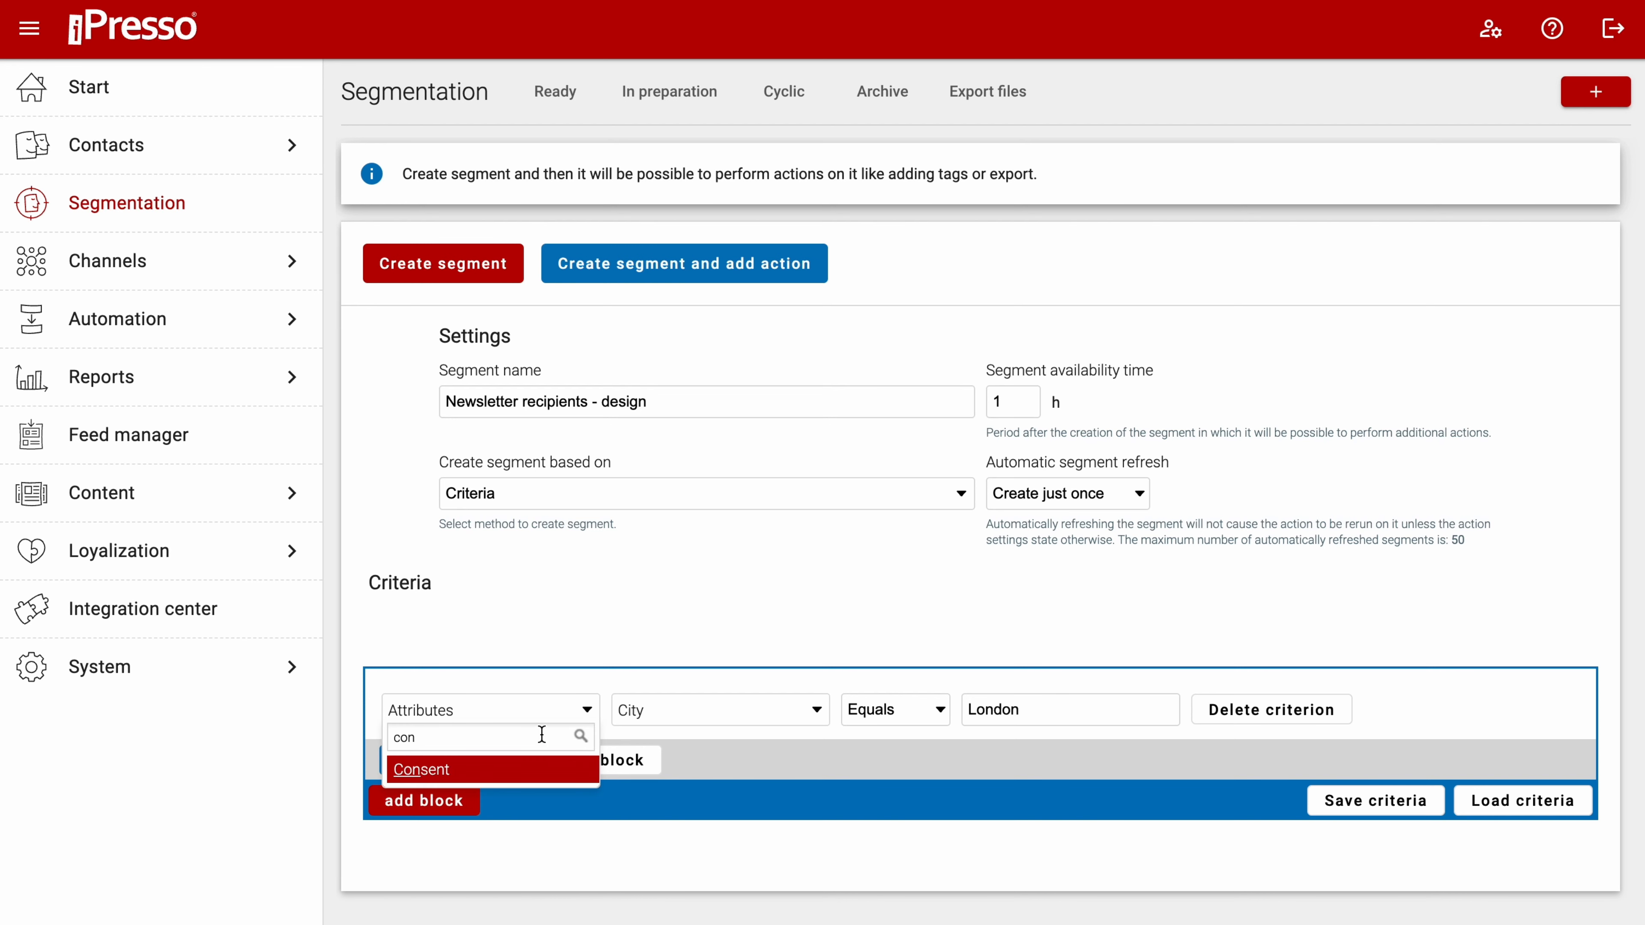
{"action": "left_click", "coordinate": [535, 775]}
{"action": "left_click", "coordinate": [796, 709]}
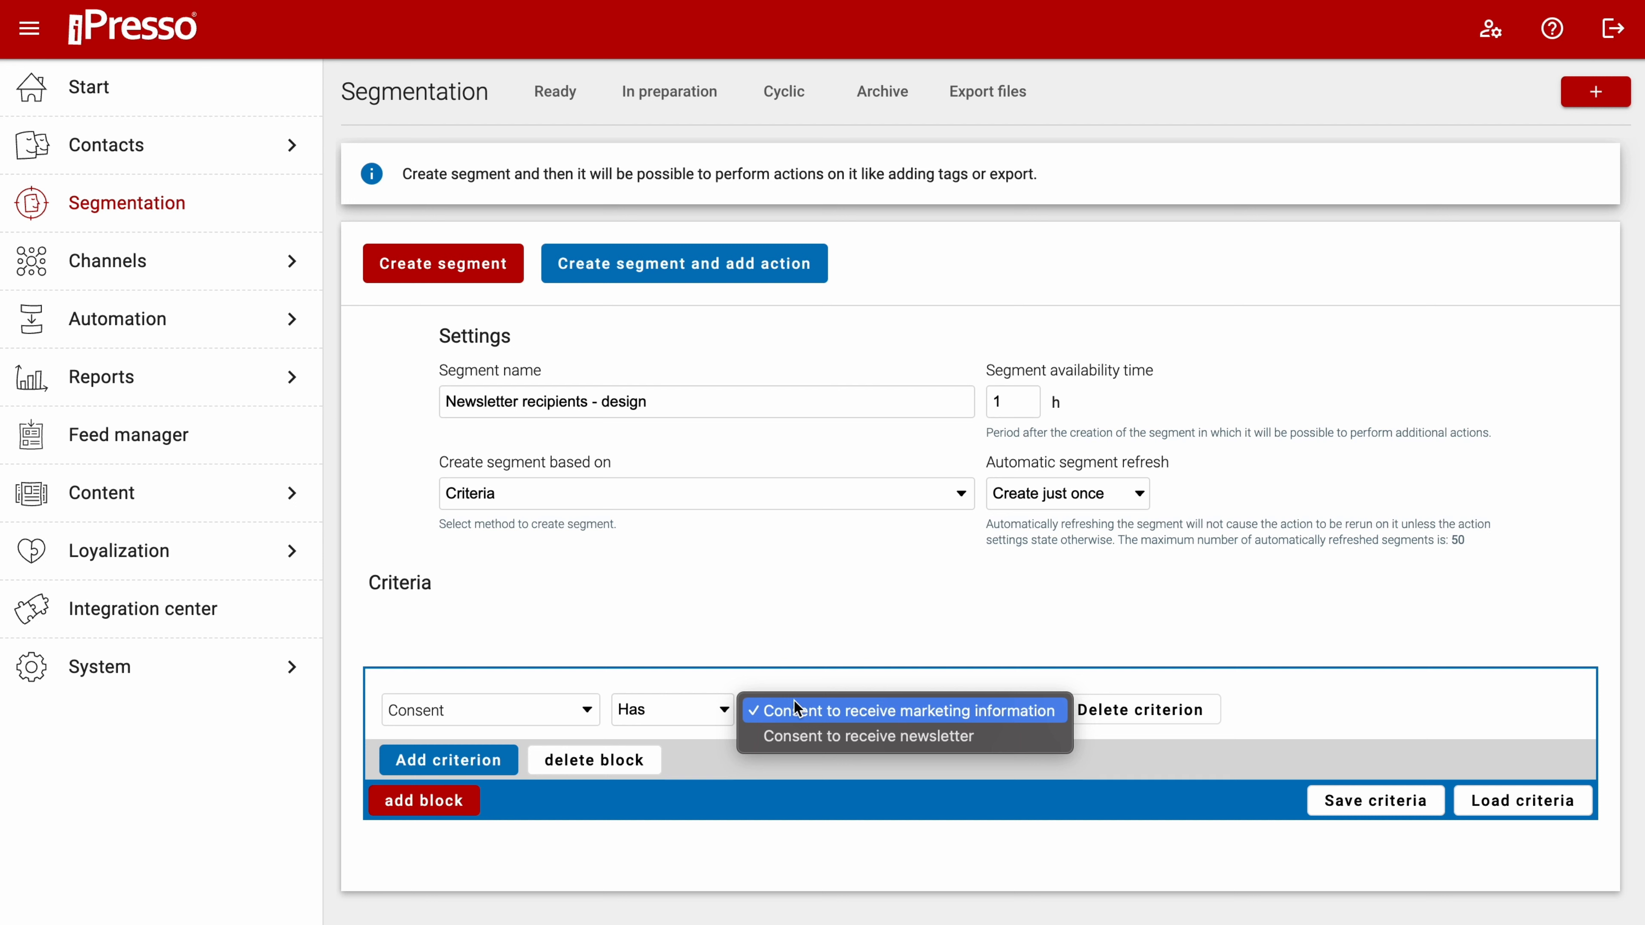
{"action": "left_click", "coordinate": [805, 736]}
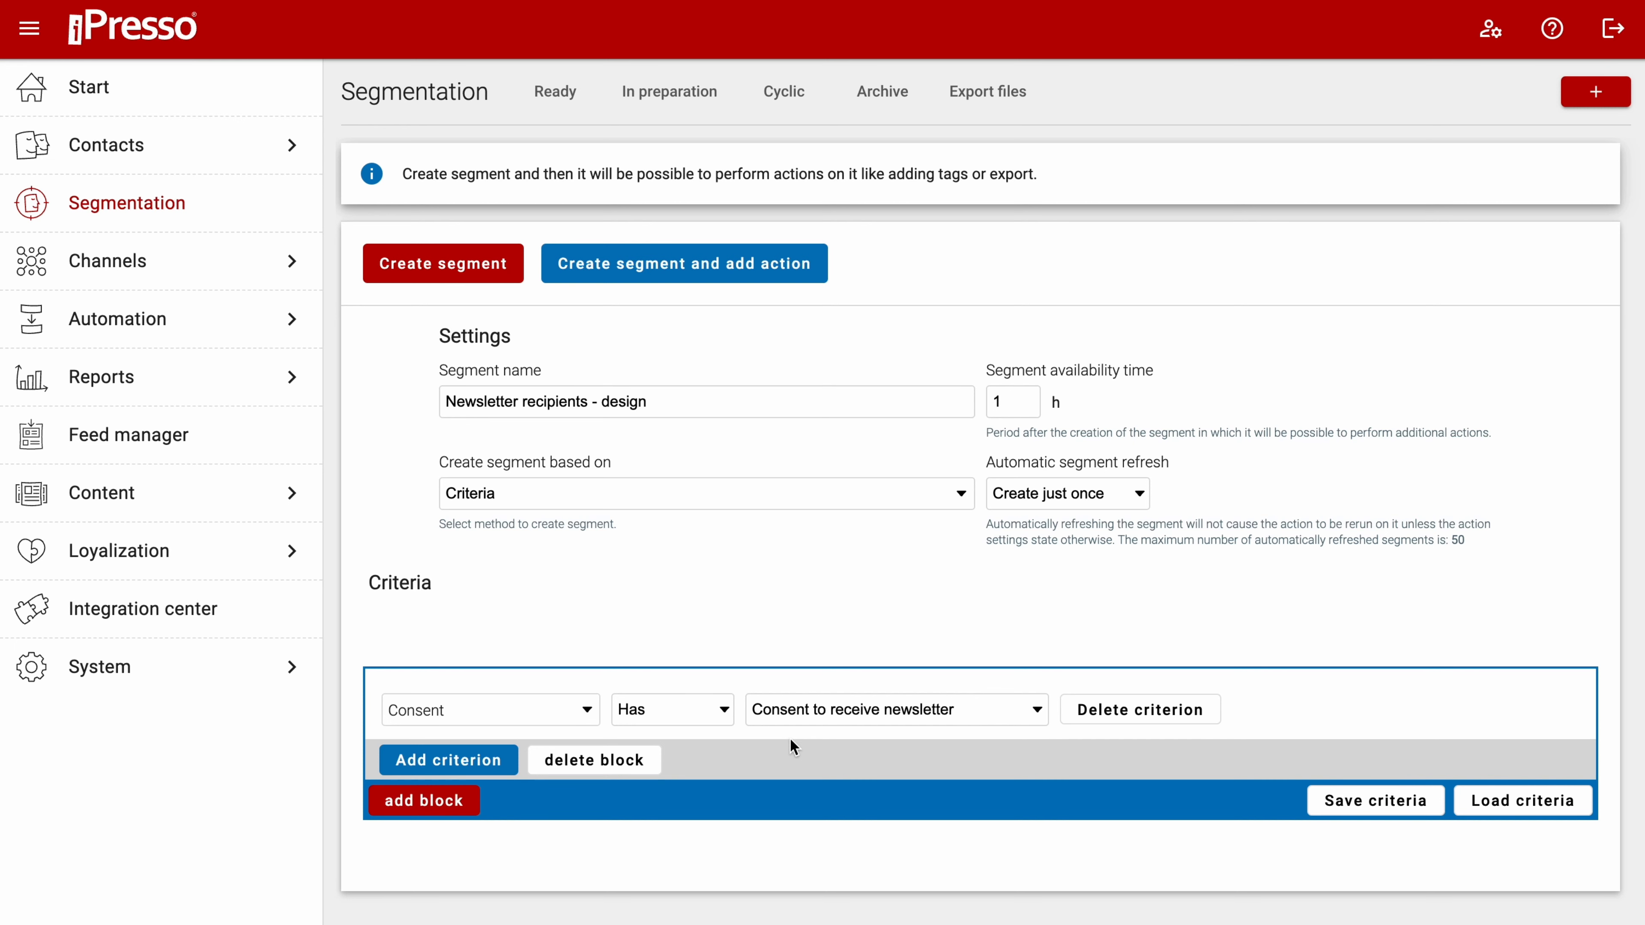
- Add a second criterion based on Tags with the Has condition and select its tag
{"action": "left_click", "coordinate": [487, 767]}
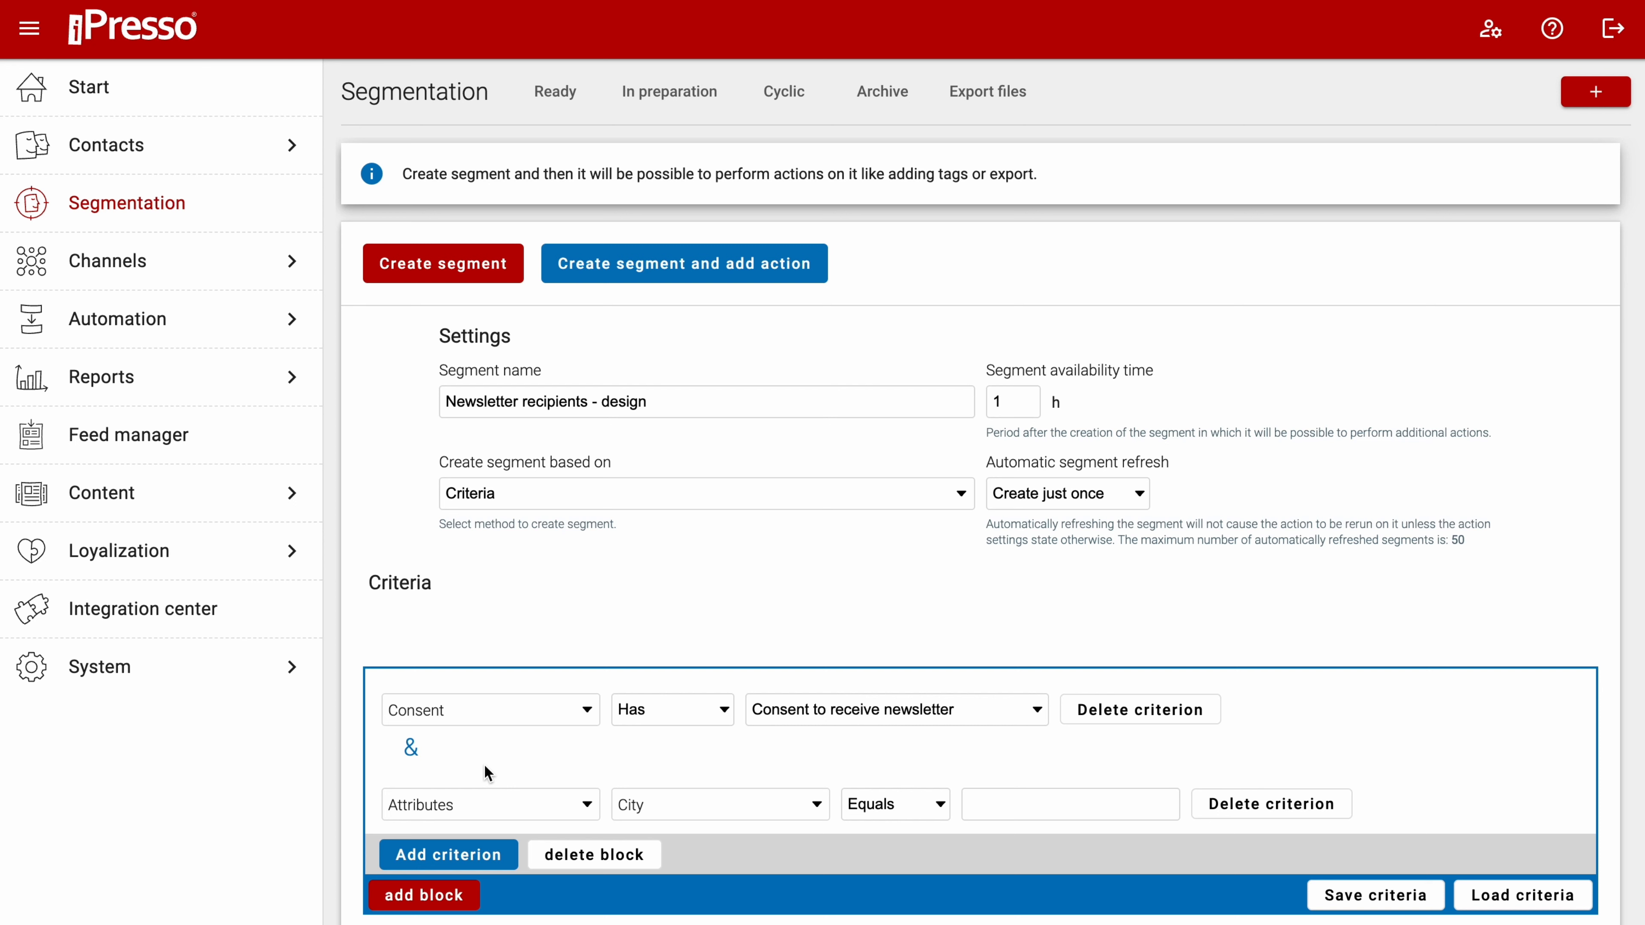
{"action": "scroll", "coordinate": [483, 764], "scroll_direction": "down", "scroll_amount": 1}
{"action": "left_click", "coordinate": [484, 724]}
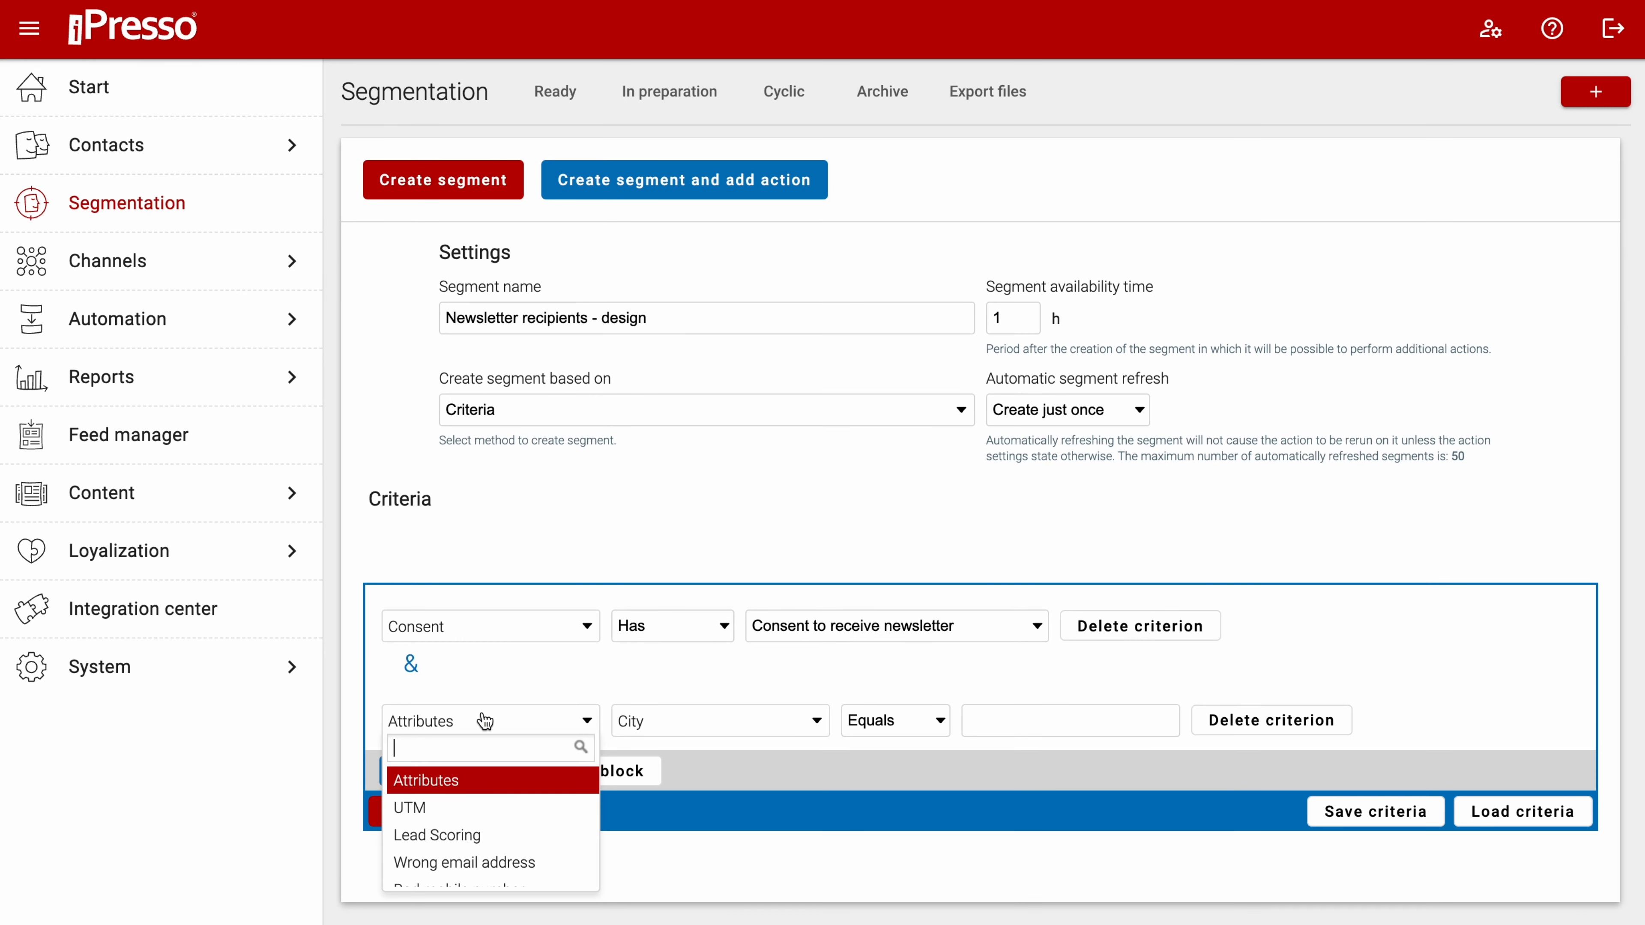
{"action": "type", "text": "tag"}
{"action": "left_click", "coordinate": [468, 781]}
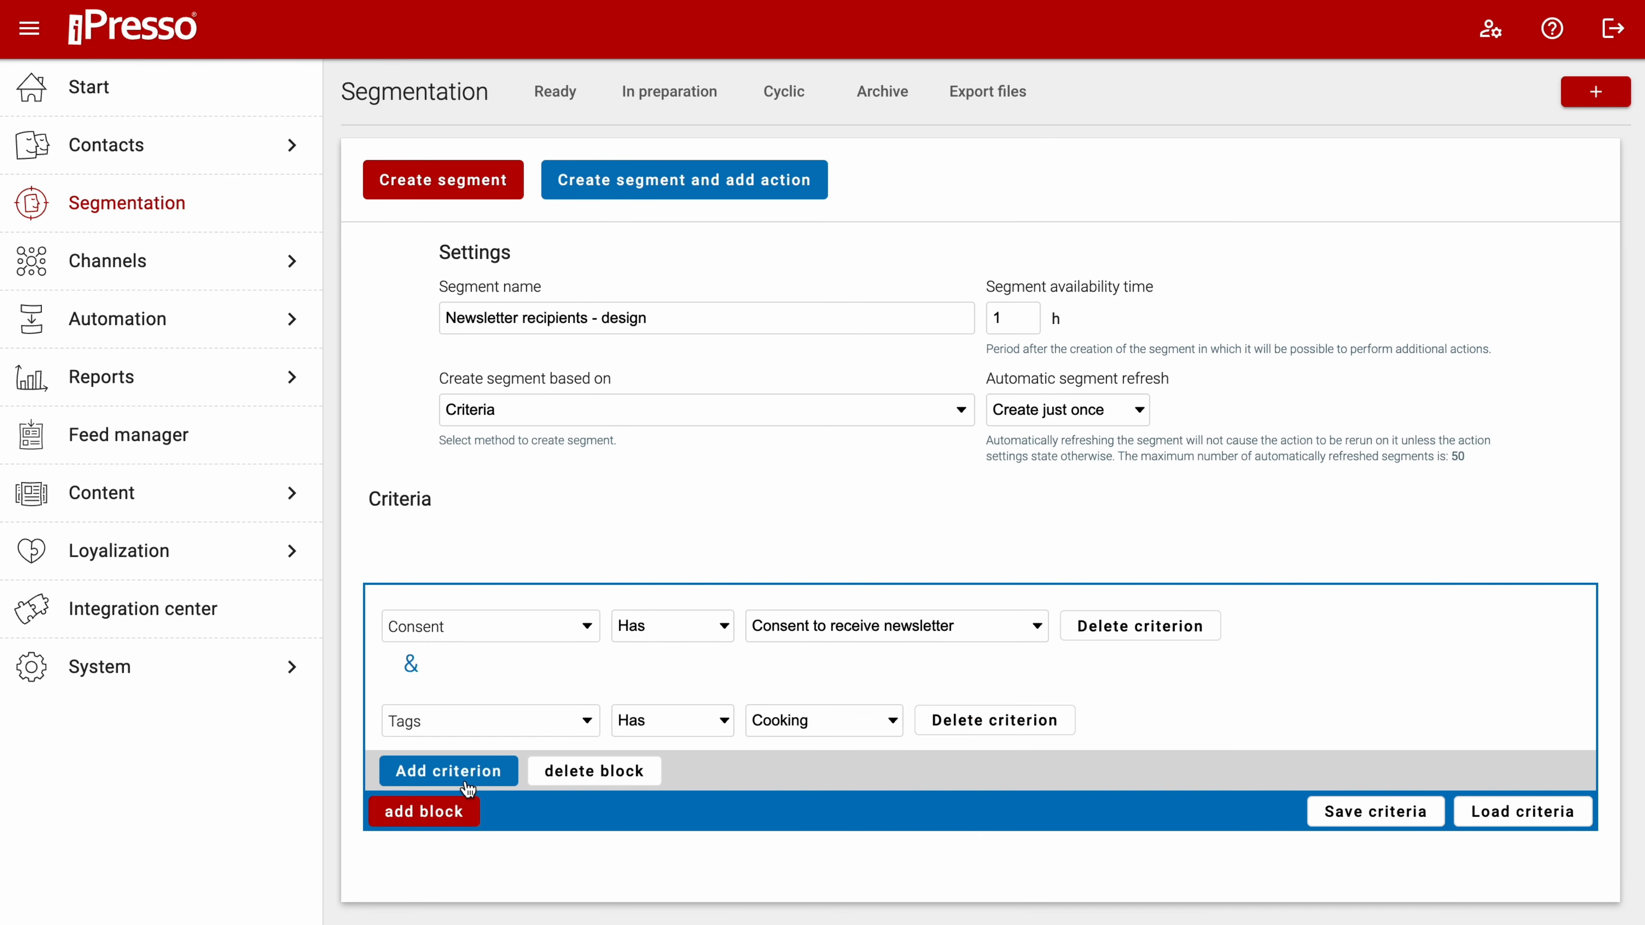
{"action": "left_click", "coordinate": [803, 721]}
{"action": "left_click", "coordinate": [806, 748]}
- Name the new segment "Interested in the e-book" and set its first criterion to the activity Visits on monitored websites
{"action": "type", "text": "I"}
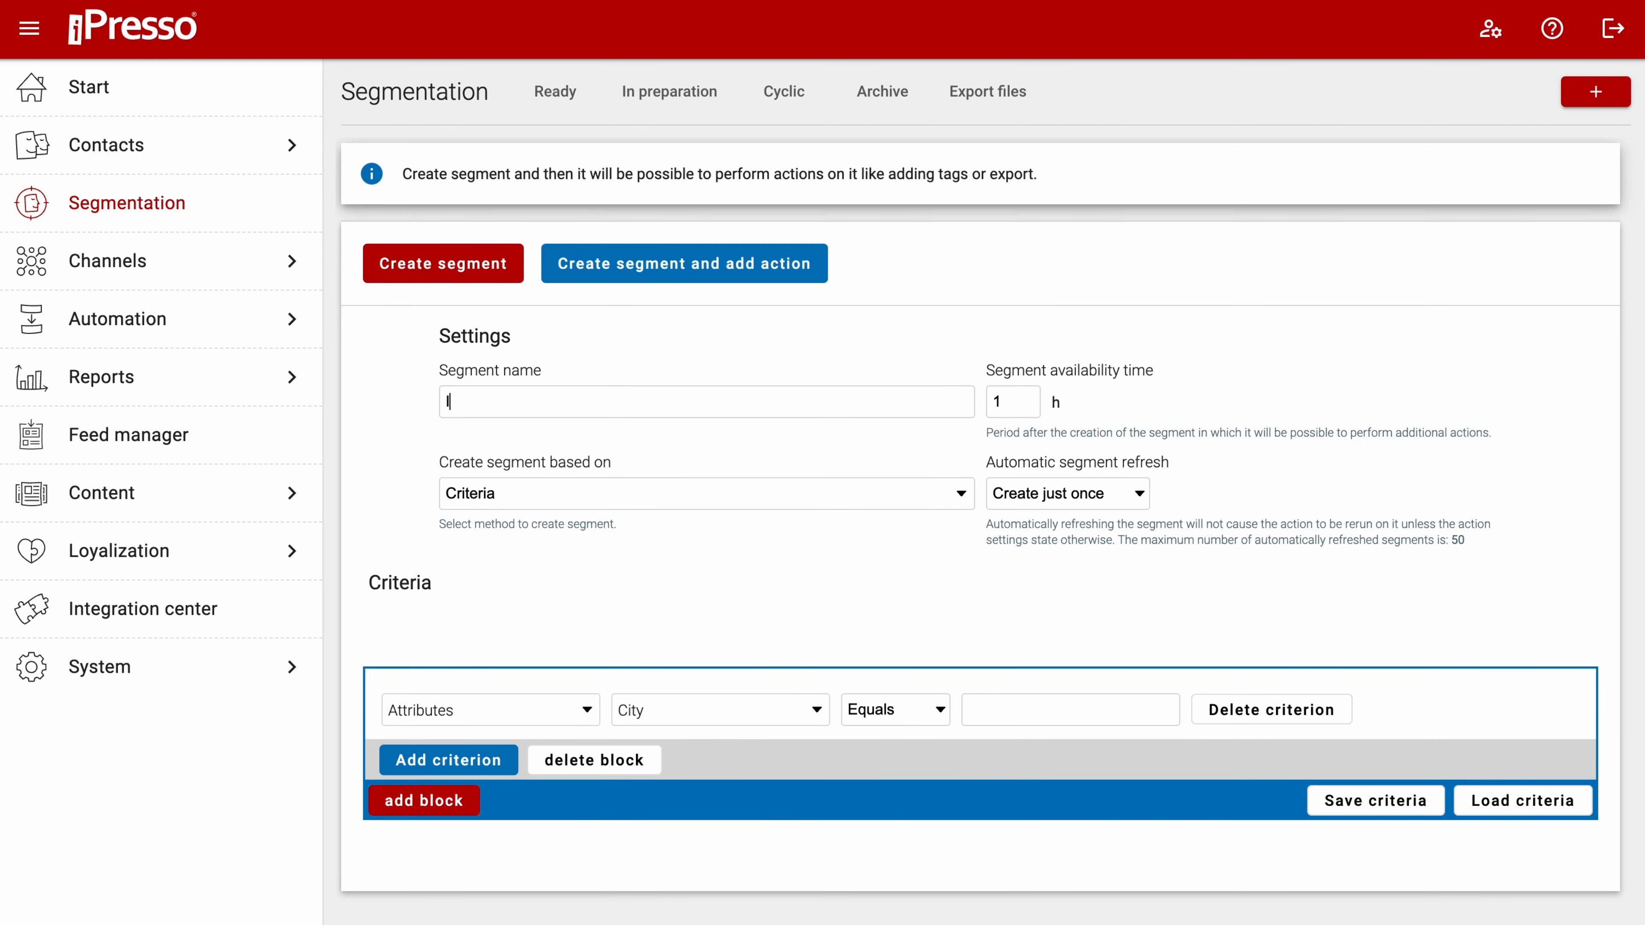
{"action": "type", "text": "nterested in the e-book"}
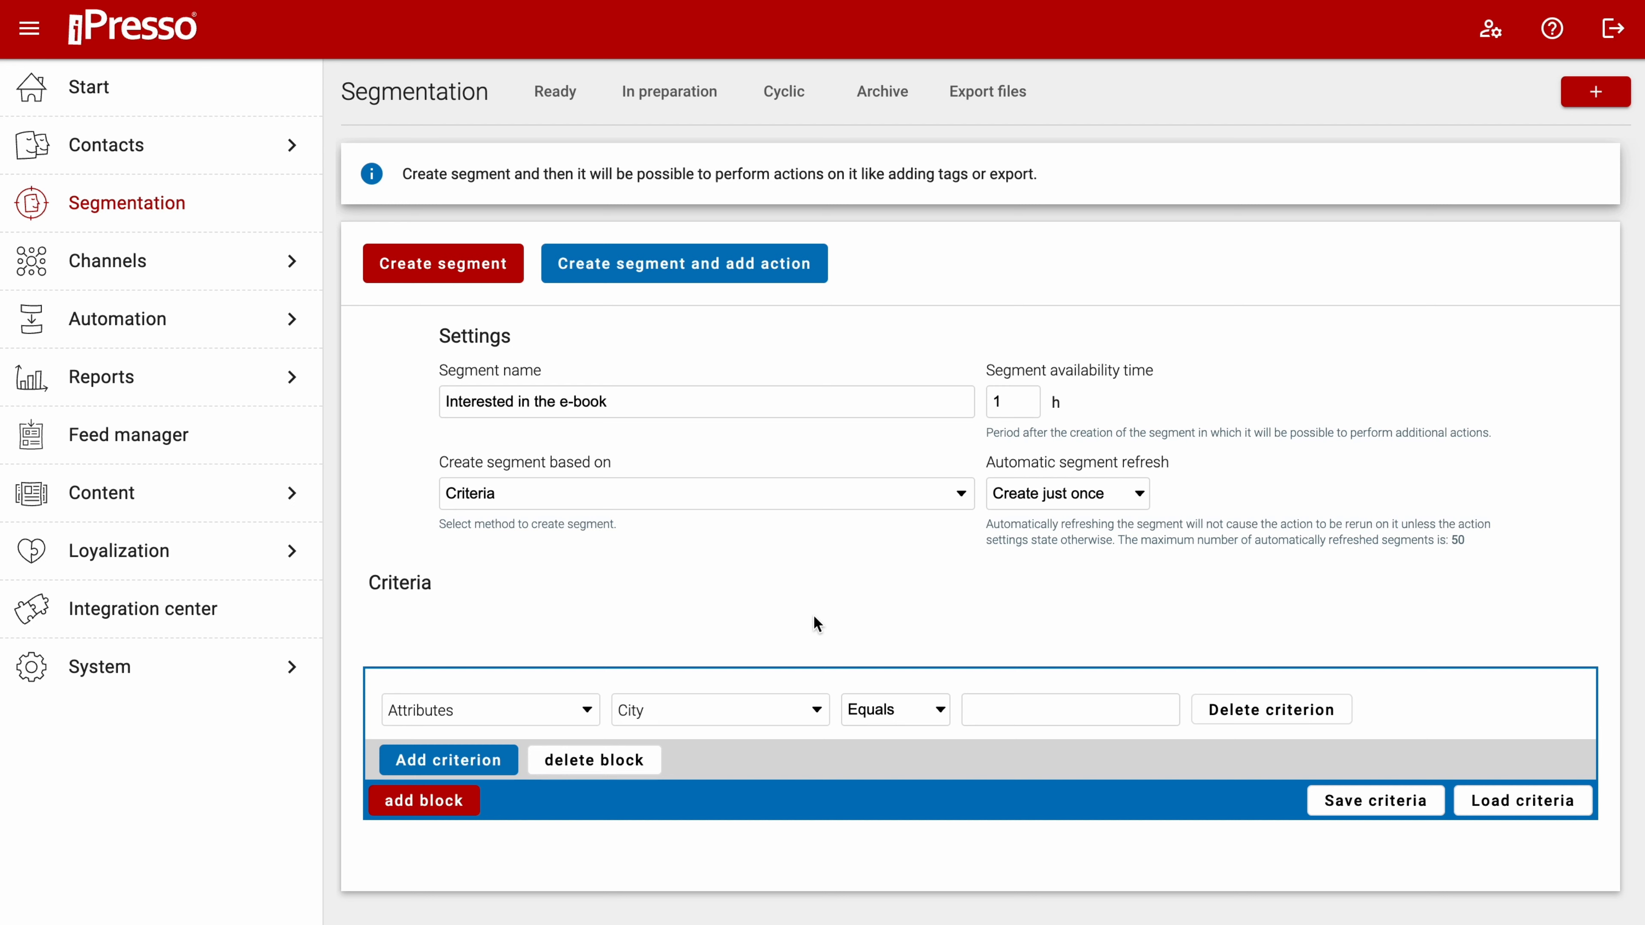
{"action": "scroll", "coordinate": [814, 617], "scroll_direction": "down", "scroll_amount": 1}
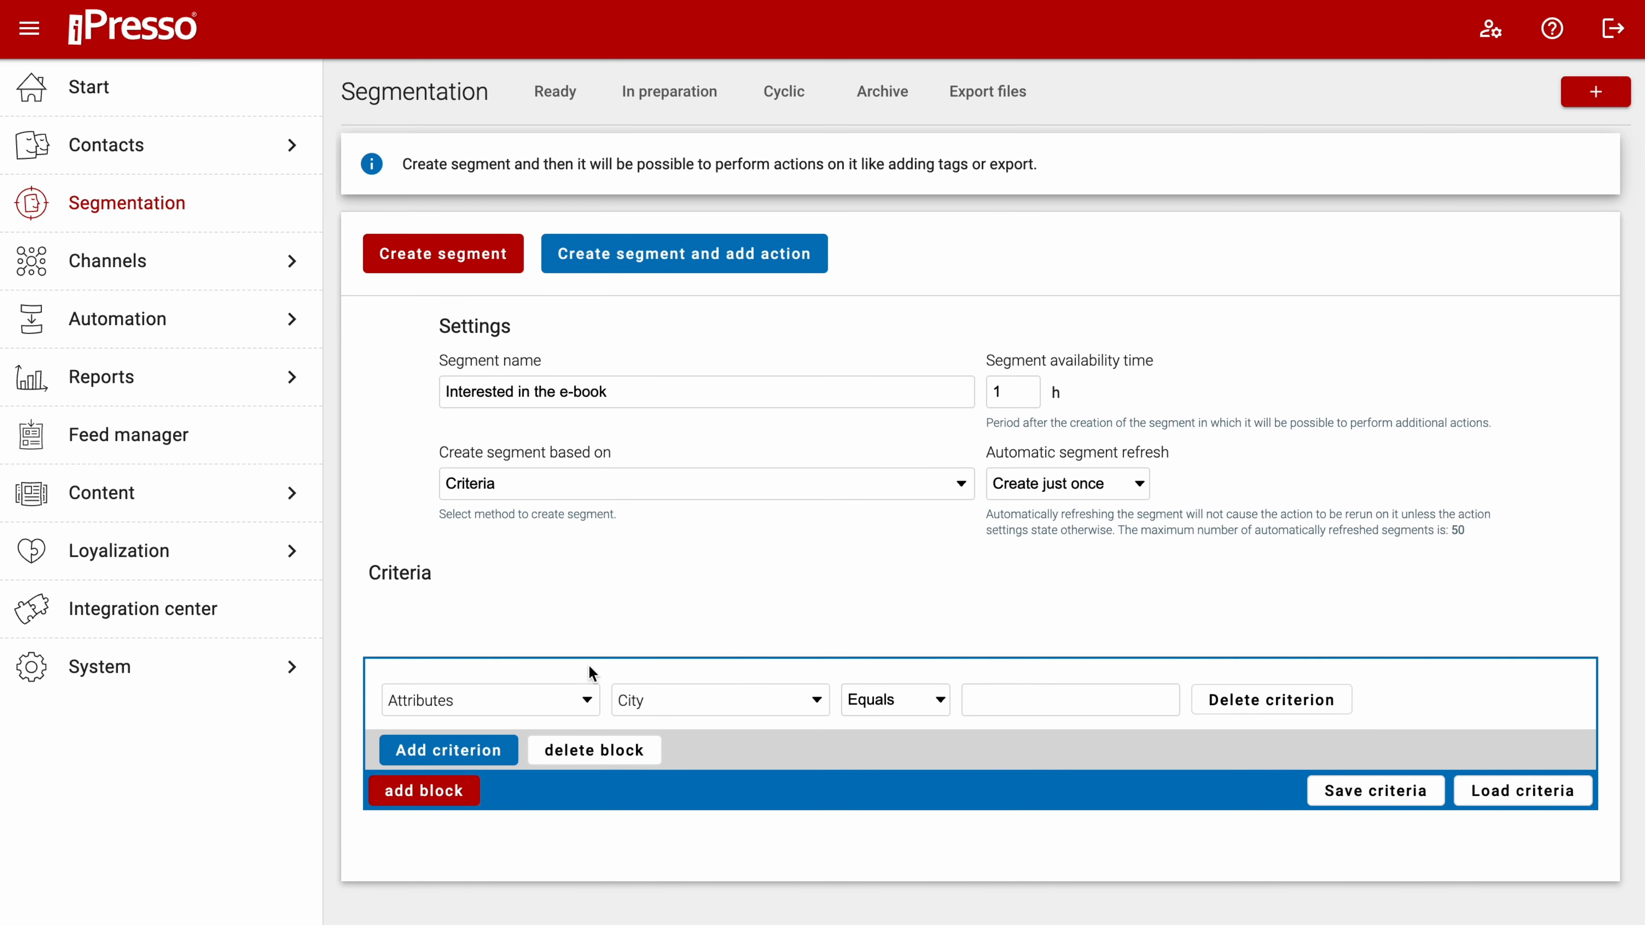
{"action": "left_click", "coordinate": [571, 689]}
{"action": "type", "text": "ac"}
{"action": "key", "text": "Return"}
{"action": "left_click", "coordinate": [689, 703]}
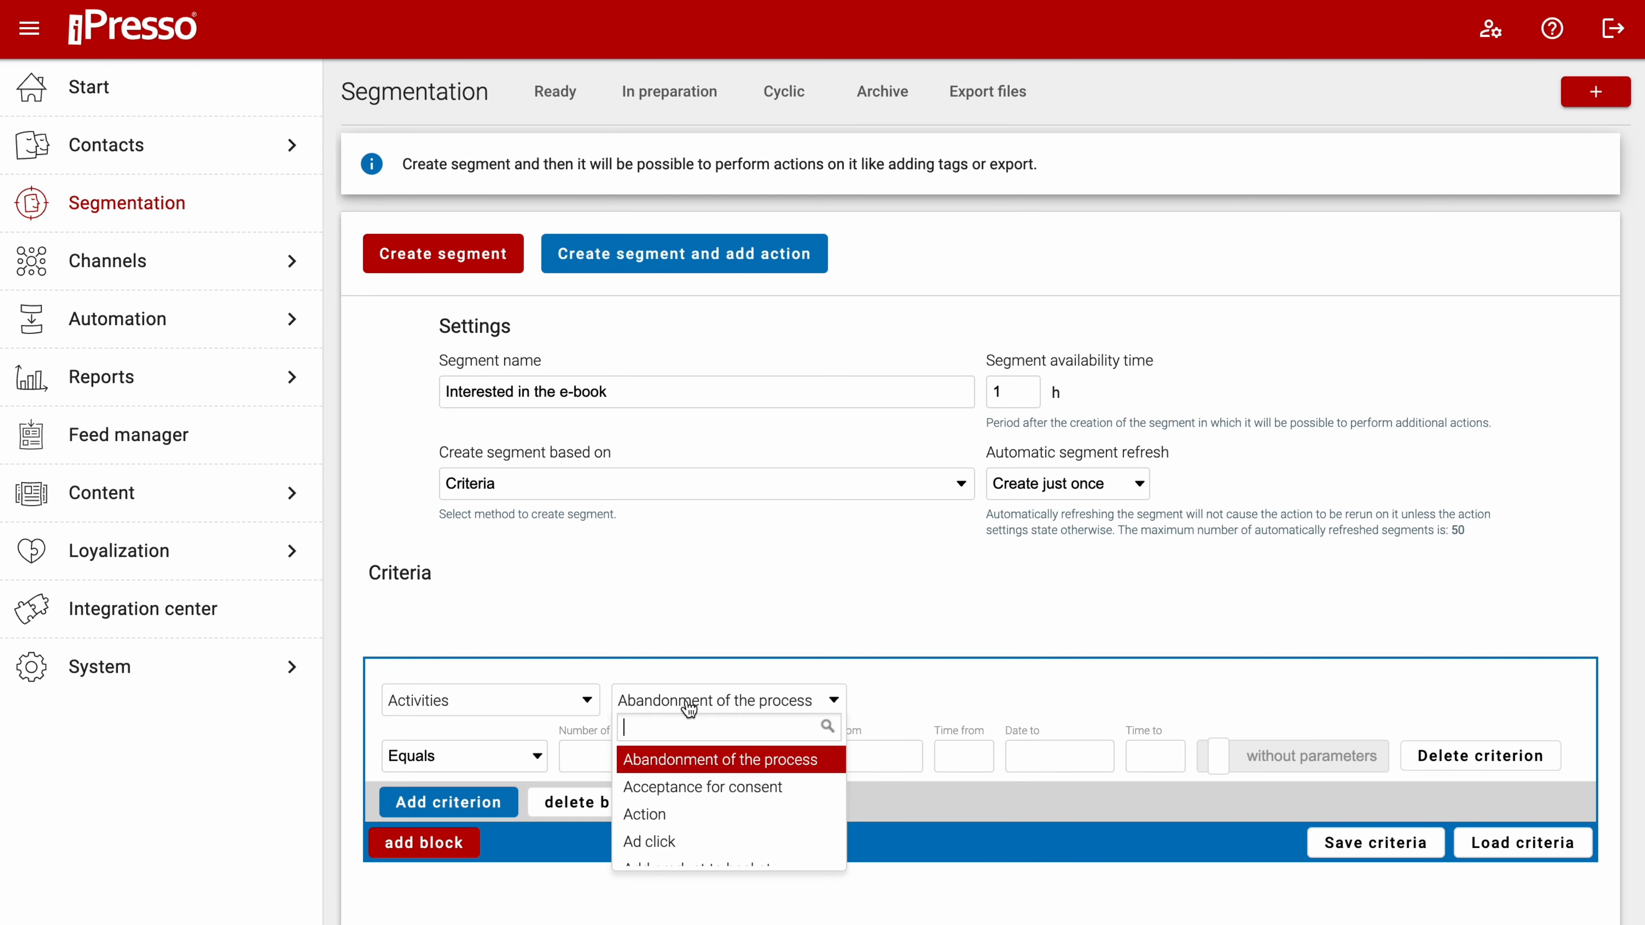
{"action": "type", "text": "web"}
{"action": "left_click", "coordinate": [693, 757]}
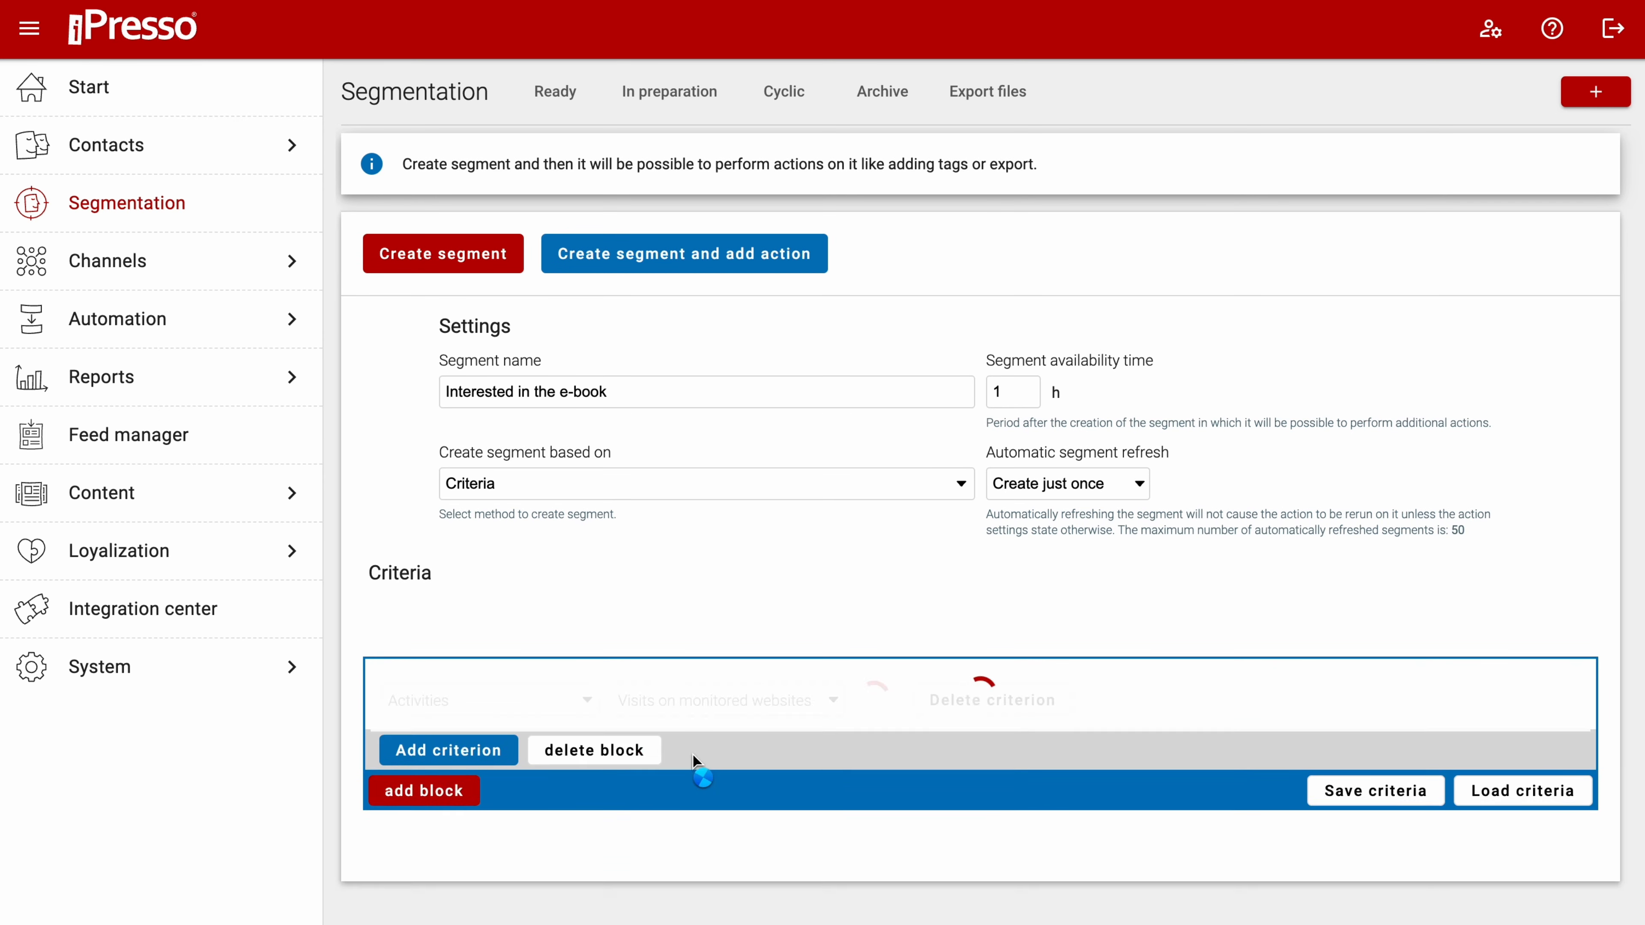
{"action": "scroll", "coordinate": [696, 763], "scroll_direction": "down", "scroll_amount": 1}
{"action": "left_click", "coordinate": [493, 682]}
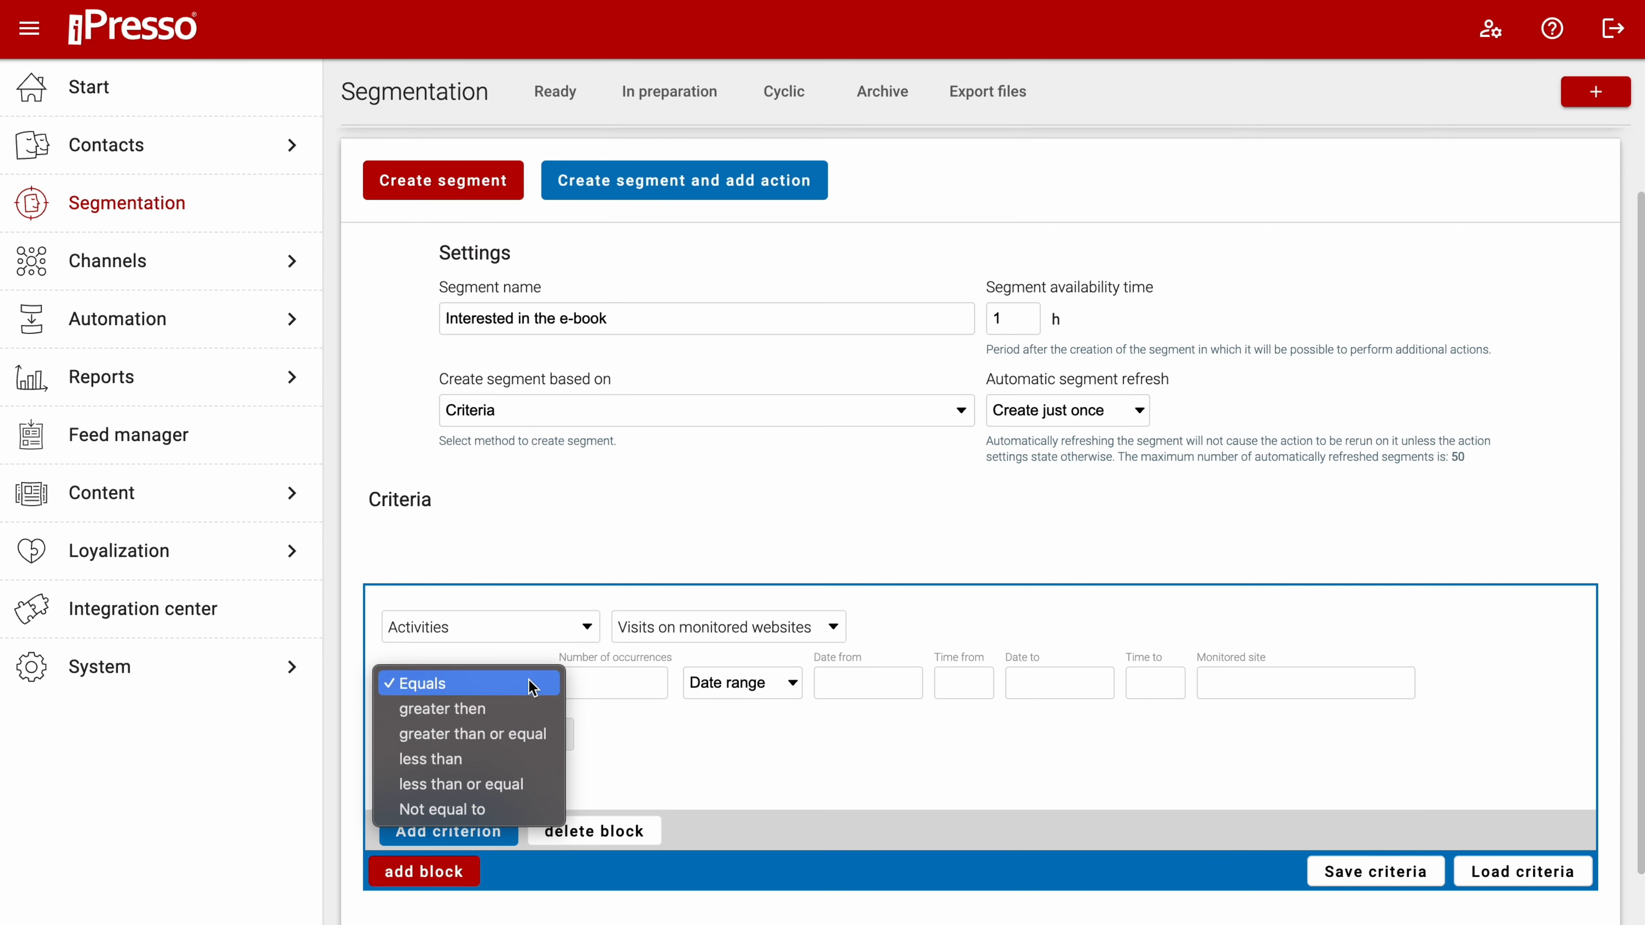
{"action": "left_click", "coordinate": [532, 731]}
{"action": "left_click", "coordinate": [611, 686]}
{"action": "type", "text": "1"}
{"action": "left_click", "coordinate": [1214, 682]}
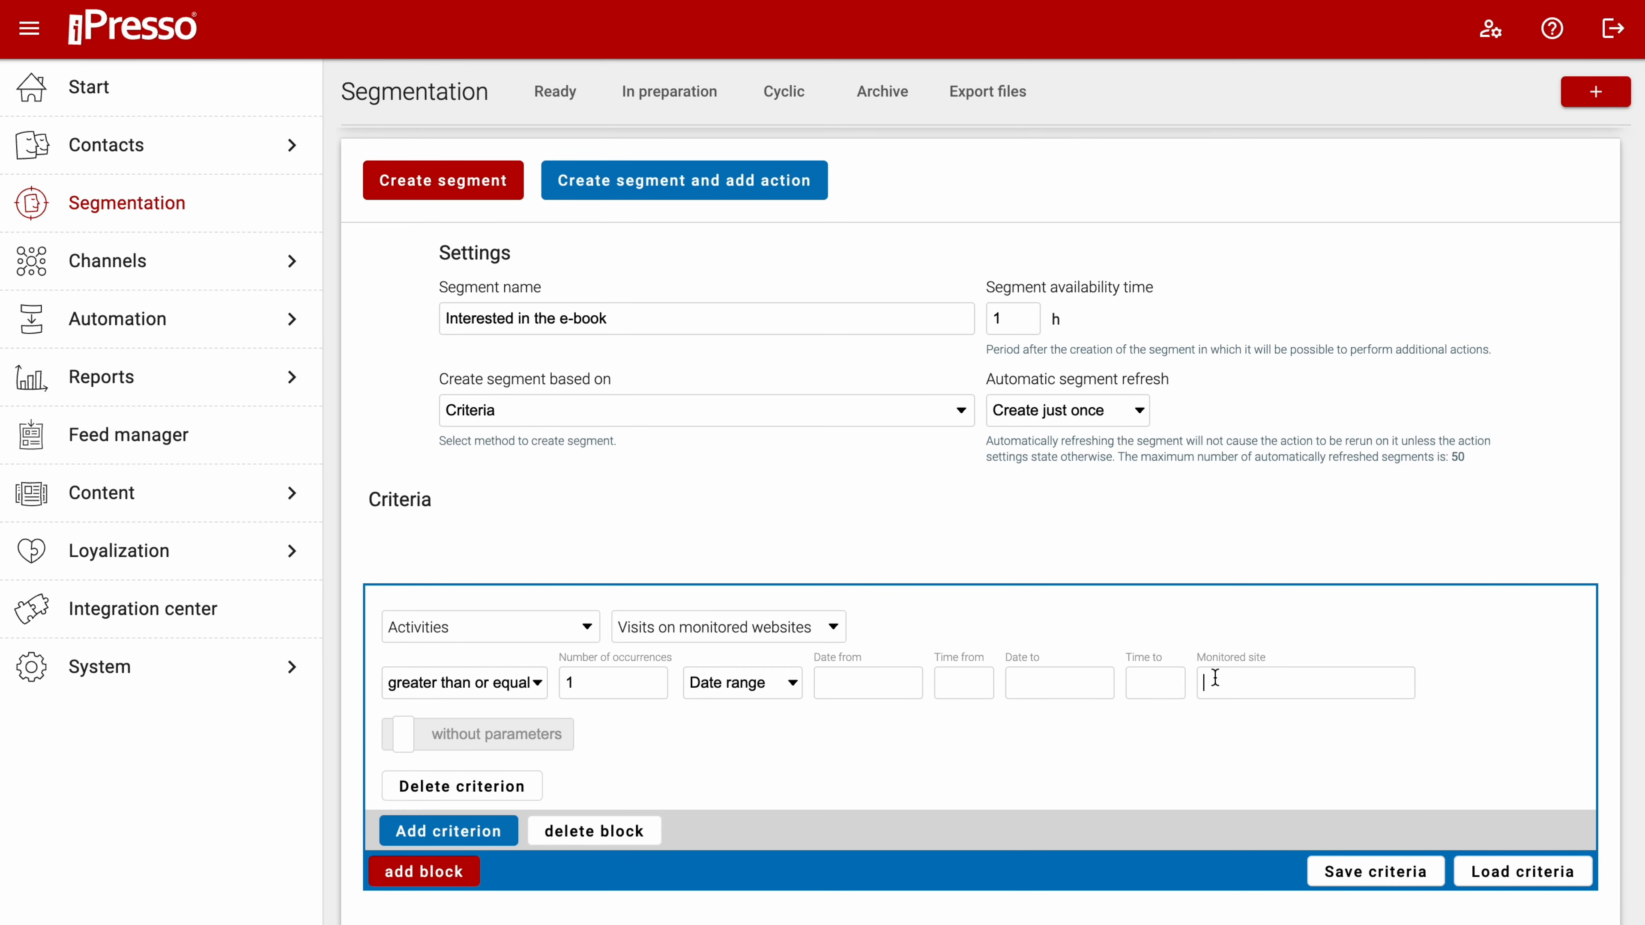
{"action": "type", "text": "https"}
{"action": "left_click", "coordinate": [1256, 716]}
- Add a second criterion for the activity Product purchase with the number of occurrences equal to 0
{"action": "scroll", "coordinate": [1120, 794], "scroll_direction": "down", "scroll_amount": 1}
{"action": "left_click", "coordinate": [448, 762]}
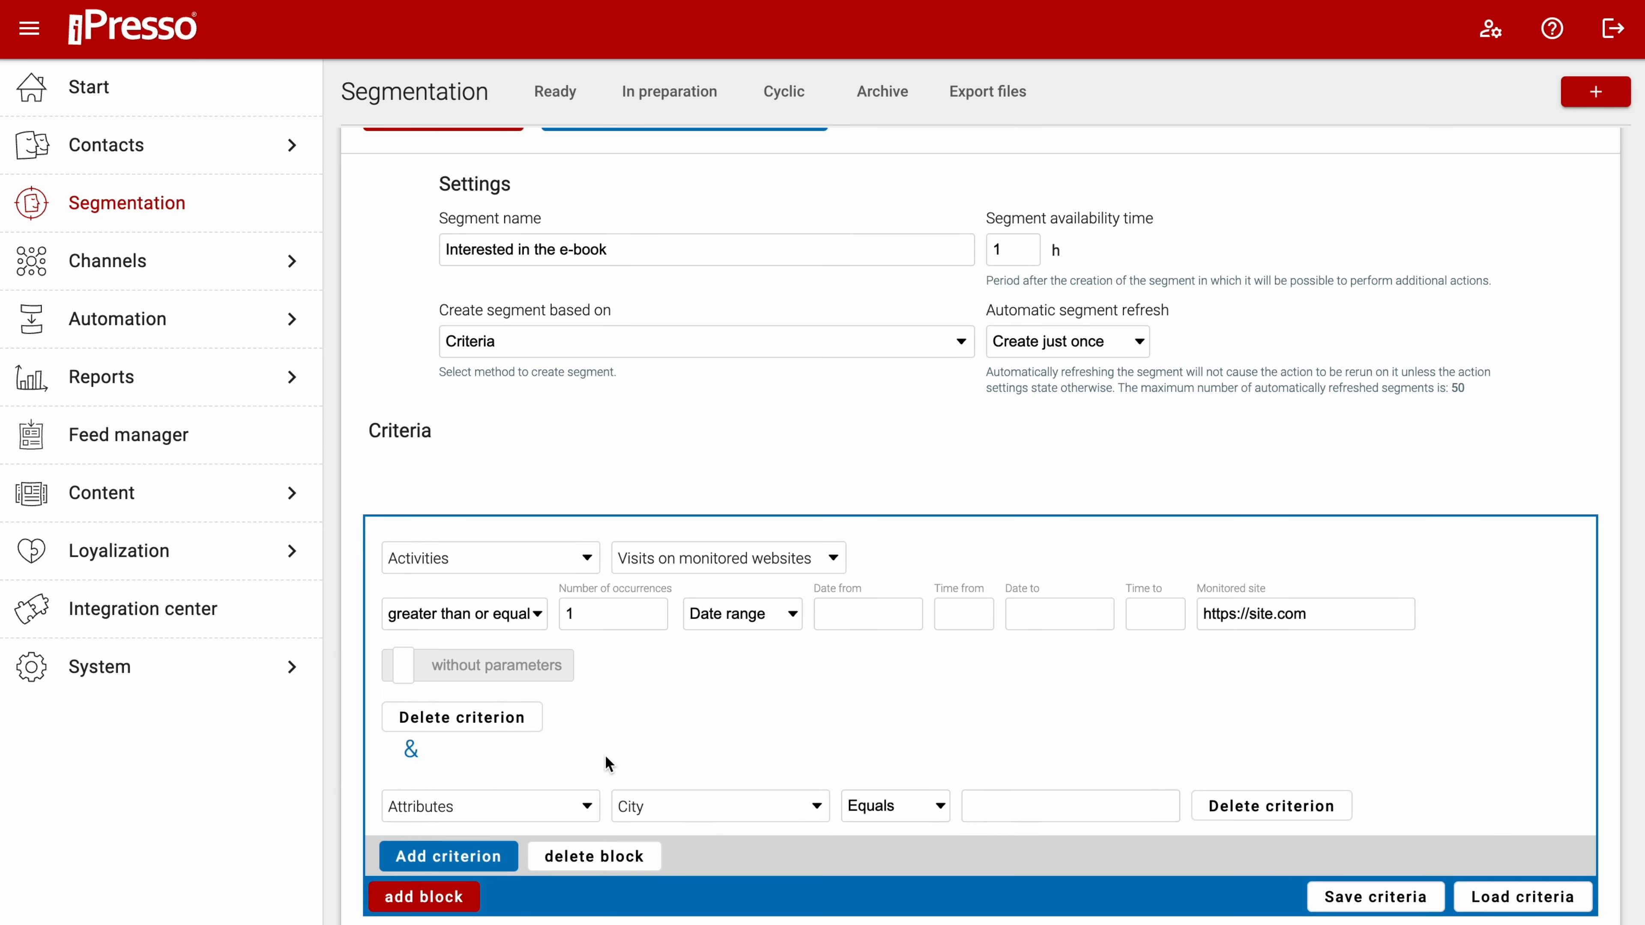
{"action": "scroll", "coordinate": [609, 762], "scroll_direction": "down", "scroll_amount": 1}
{"action": "left_click", "coordinate": [558, 727]}
{"action": "type", "text": "ac"}
{"action": "left_click", "coordinate": [494, 774]}
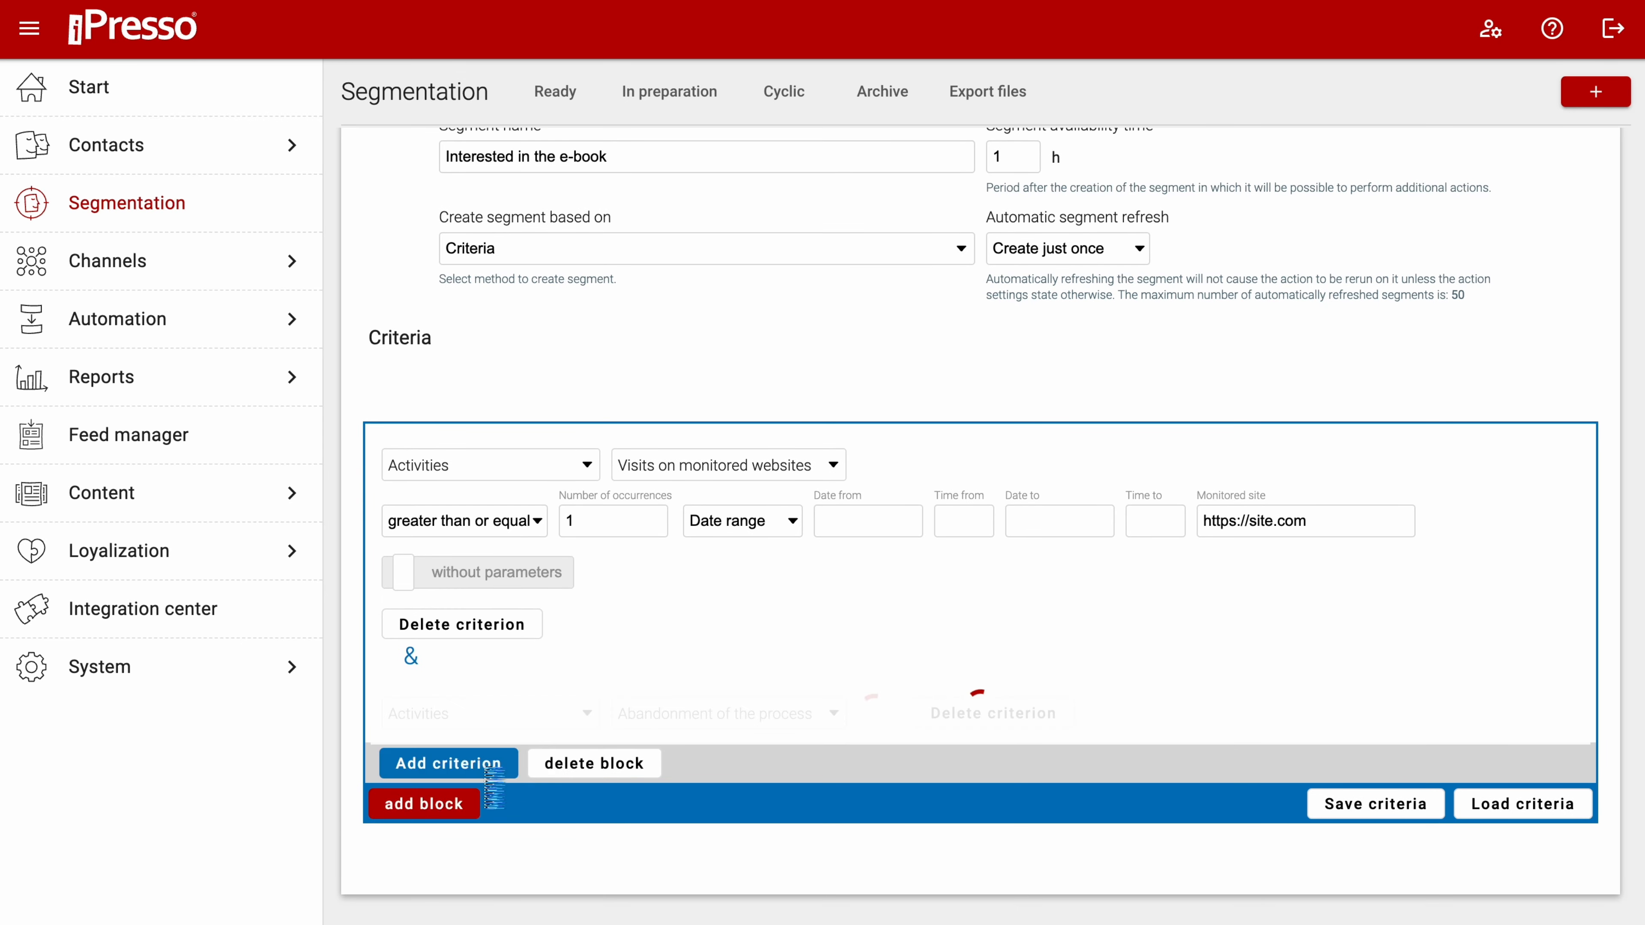
{"action": "left_click", "coordinate": [693, 723]}
{"action": "type", "text": "pur"}
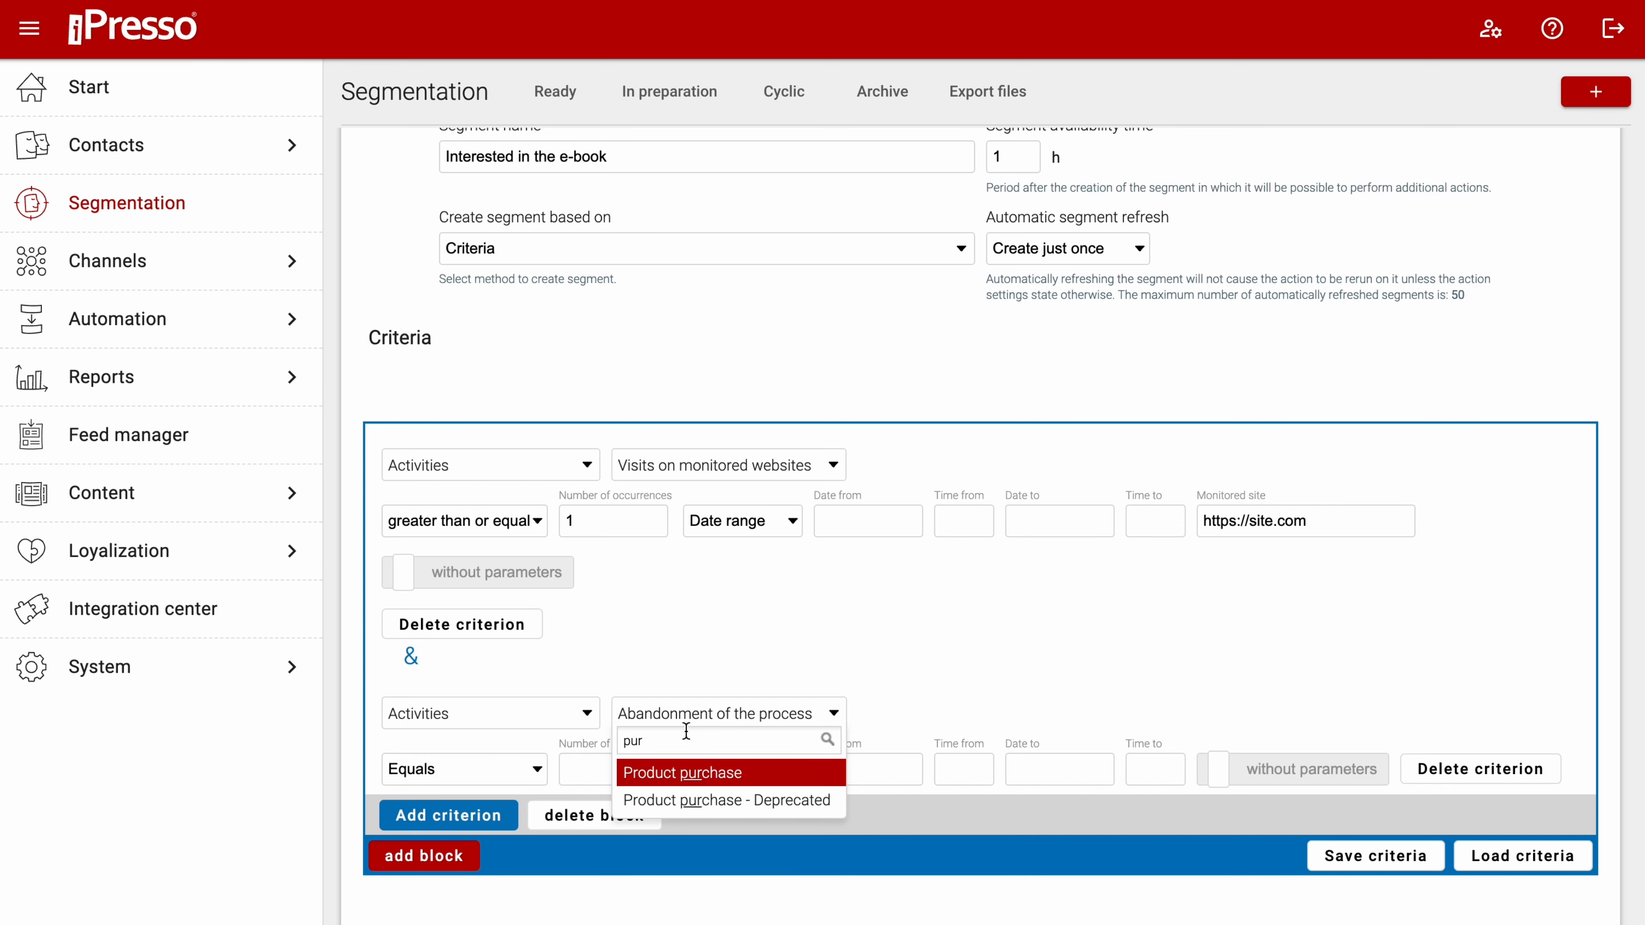
{"action": "left_click", "coordinate": [671, 771]}
{"action": "scroll", "coordinate": [671, 768], "scroll_direction": "down", "scroll_amount": 1}
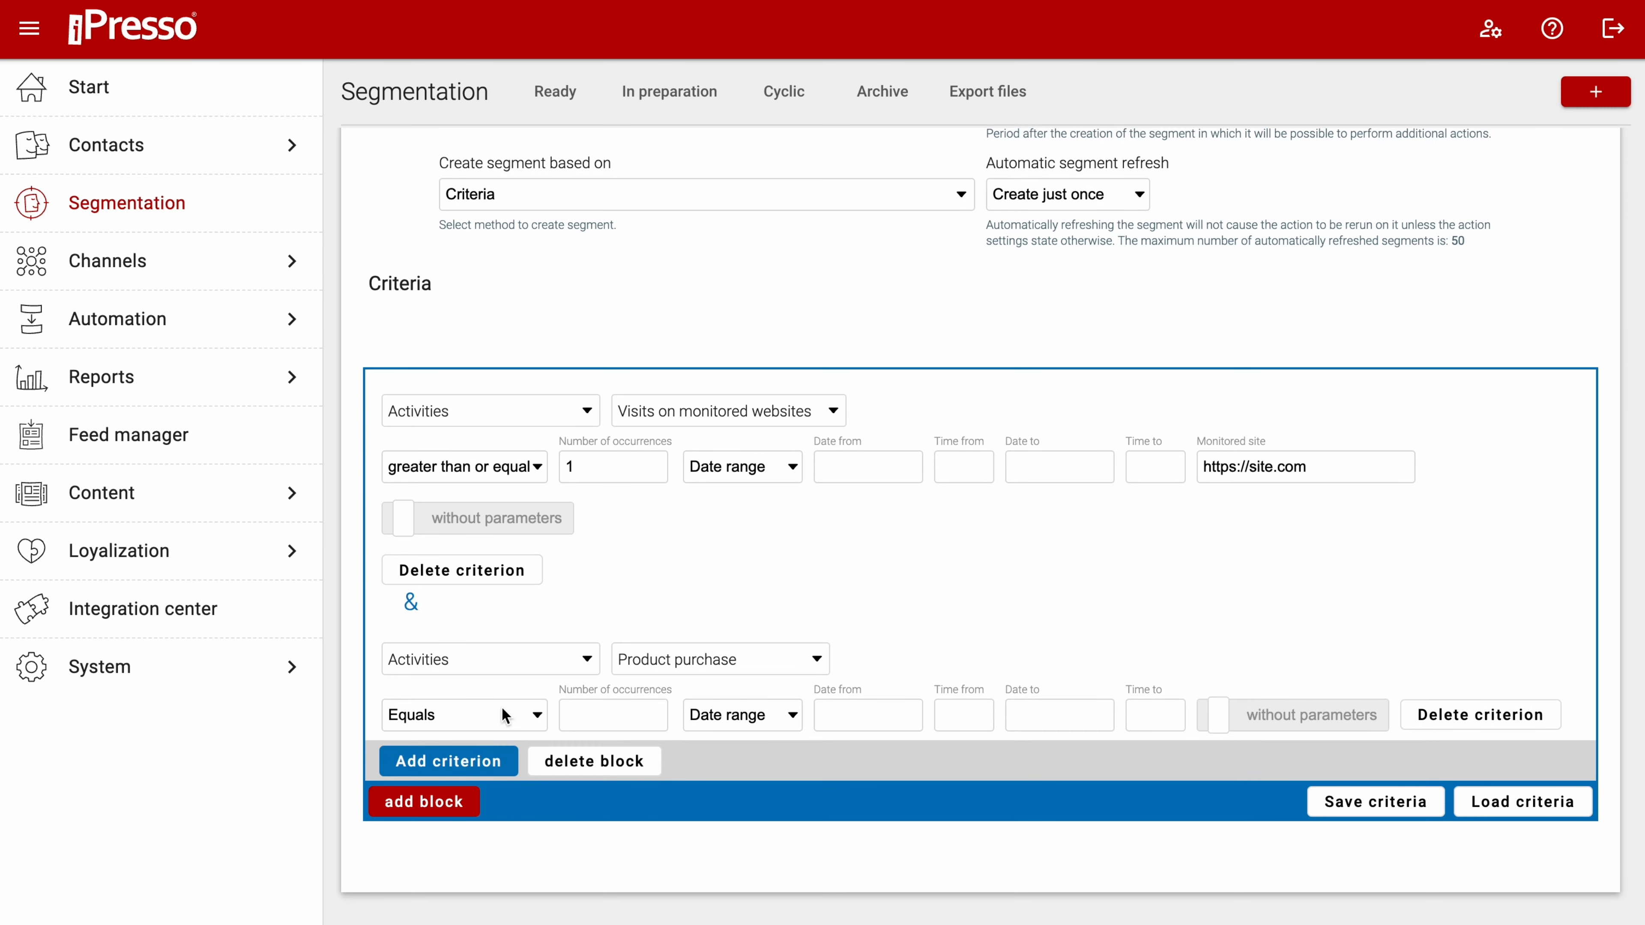
{"action": "left_click", "coordinate": [572, 714]}
{"action": "type", "text": "0"}
- Enable parameters for the Product purchase criterion and set Product name equals "rop report of rambutan and cantaloupe 2024"
{"action": "left_click", "coordinate": [1259, 713]}
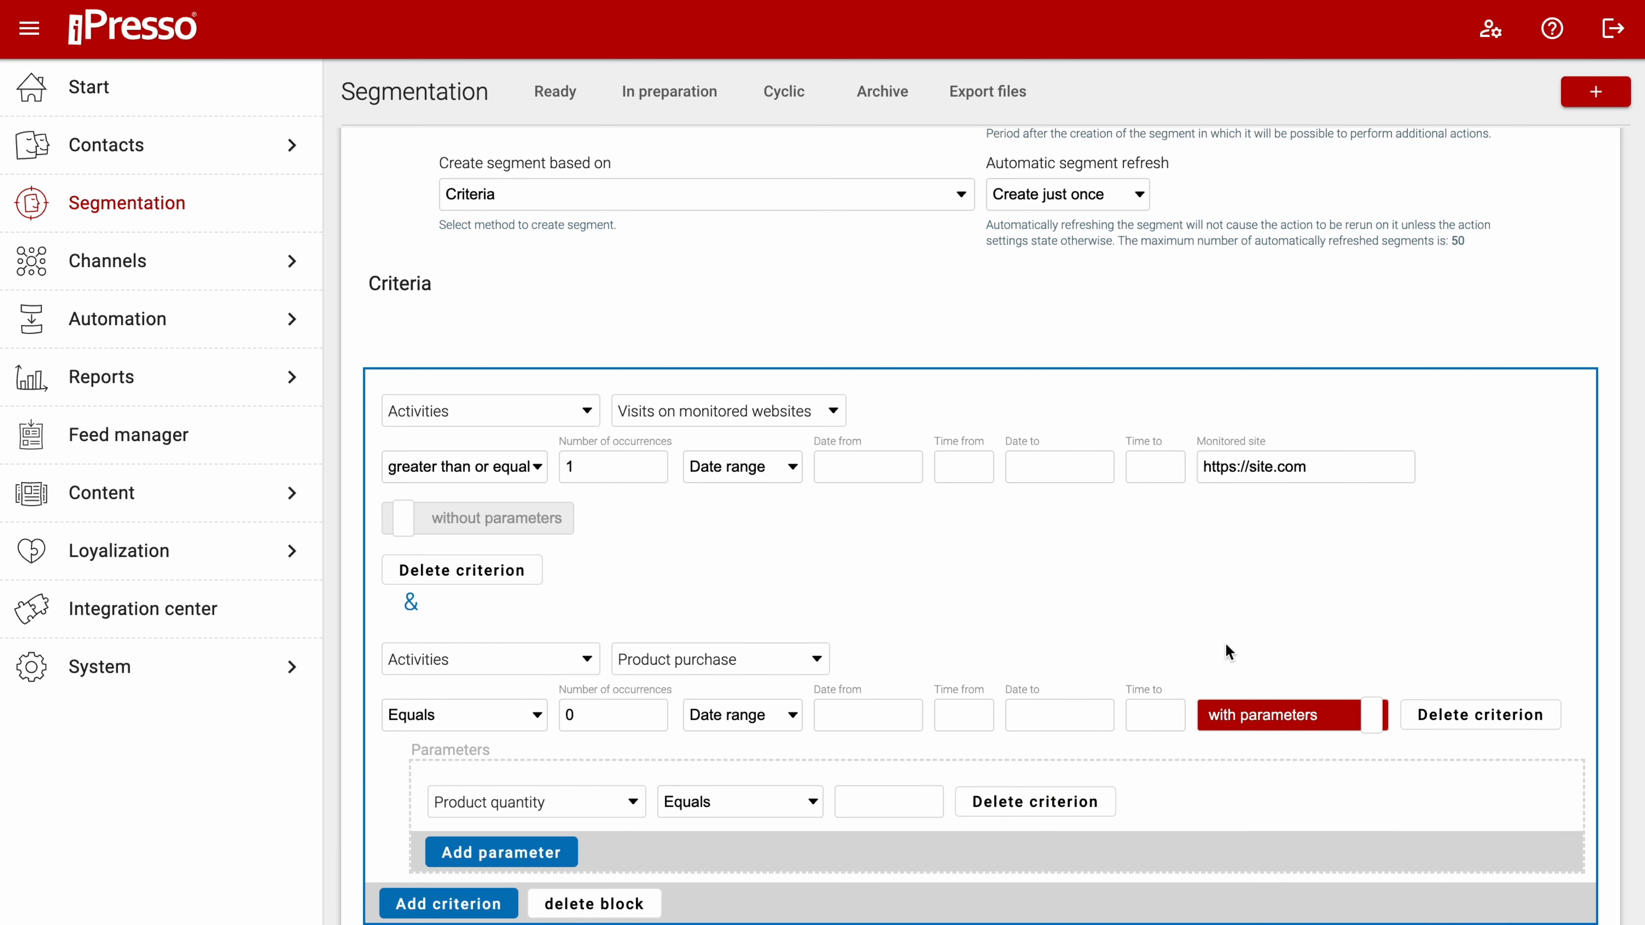
{"action": "scroll", "coordinate": [1225, 643], "scroll_direction": "down", "scroll_amount": 2}
{"action": "left_click", "coordinate": [598, 702]}
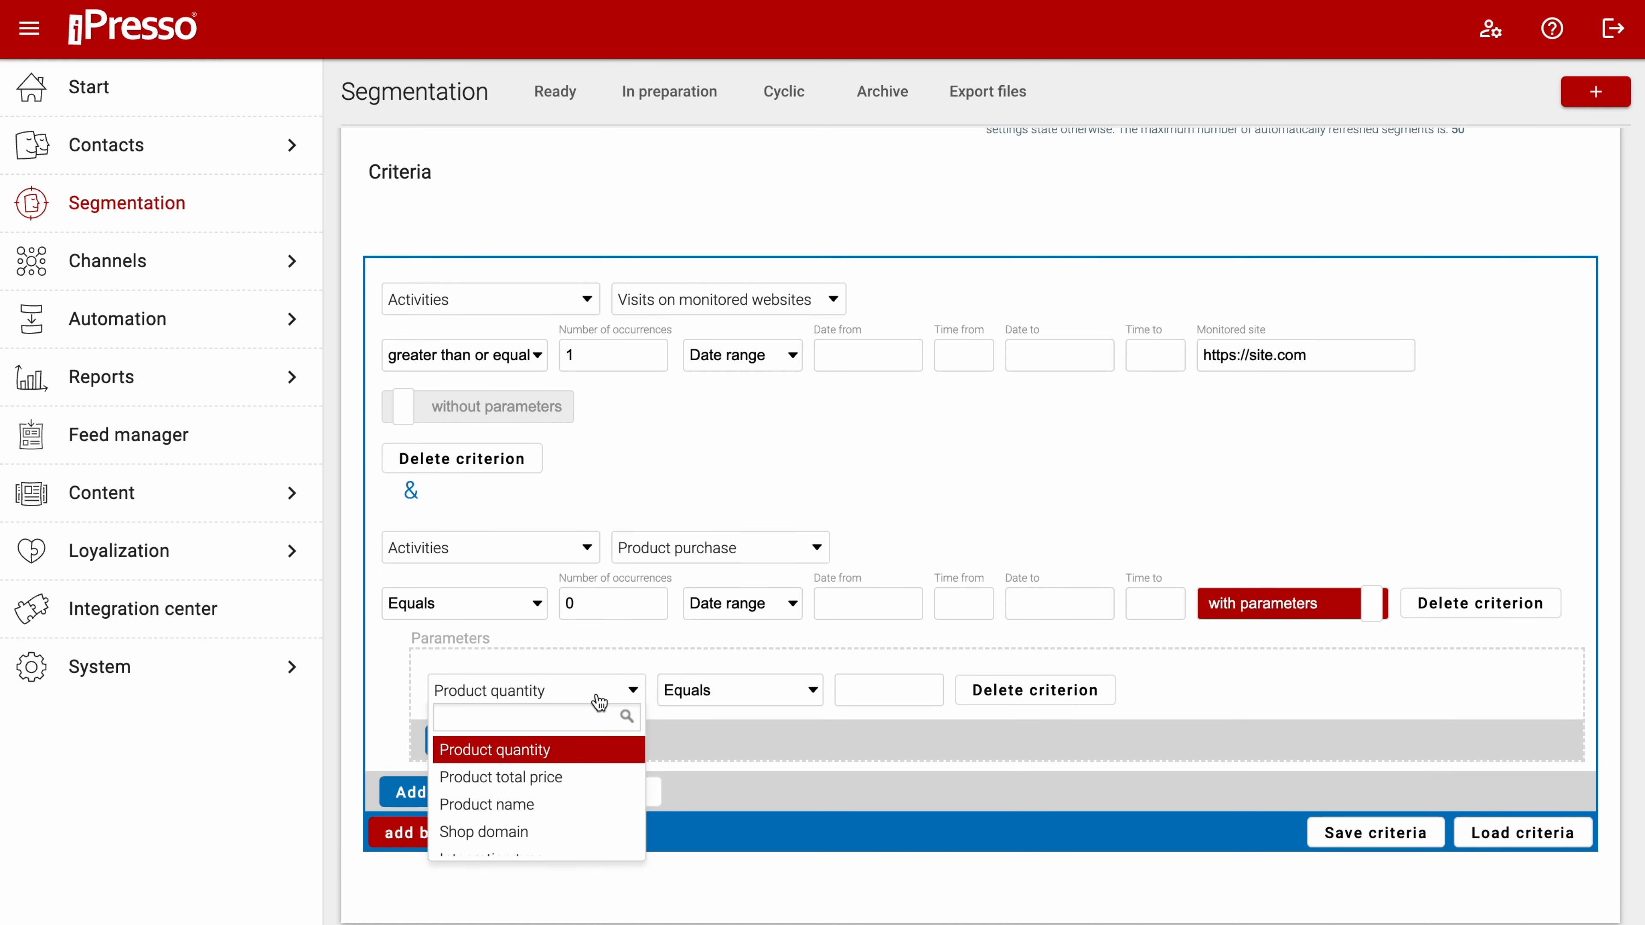
{"action": "left_click", "coordinate": [530, 805]}
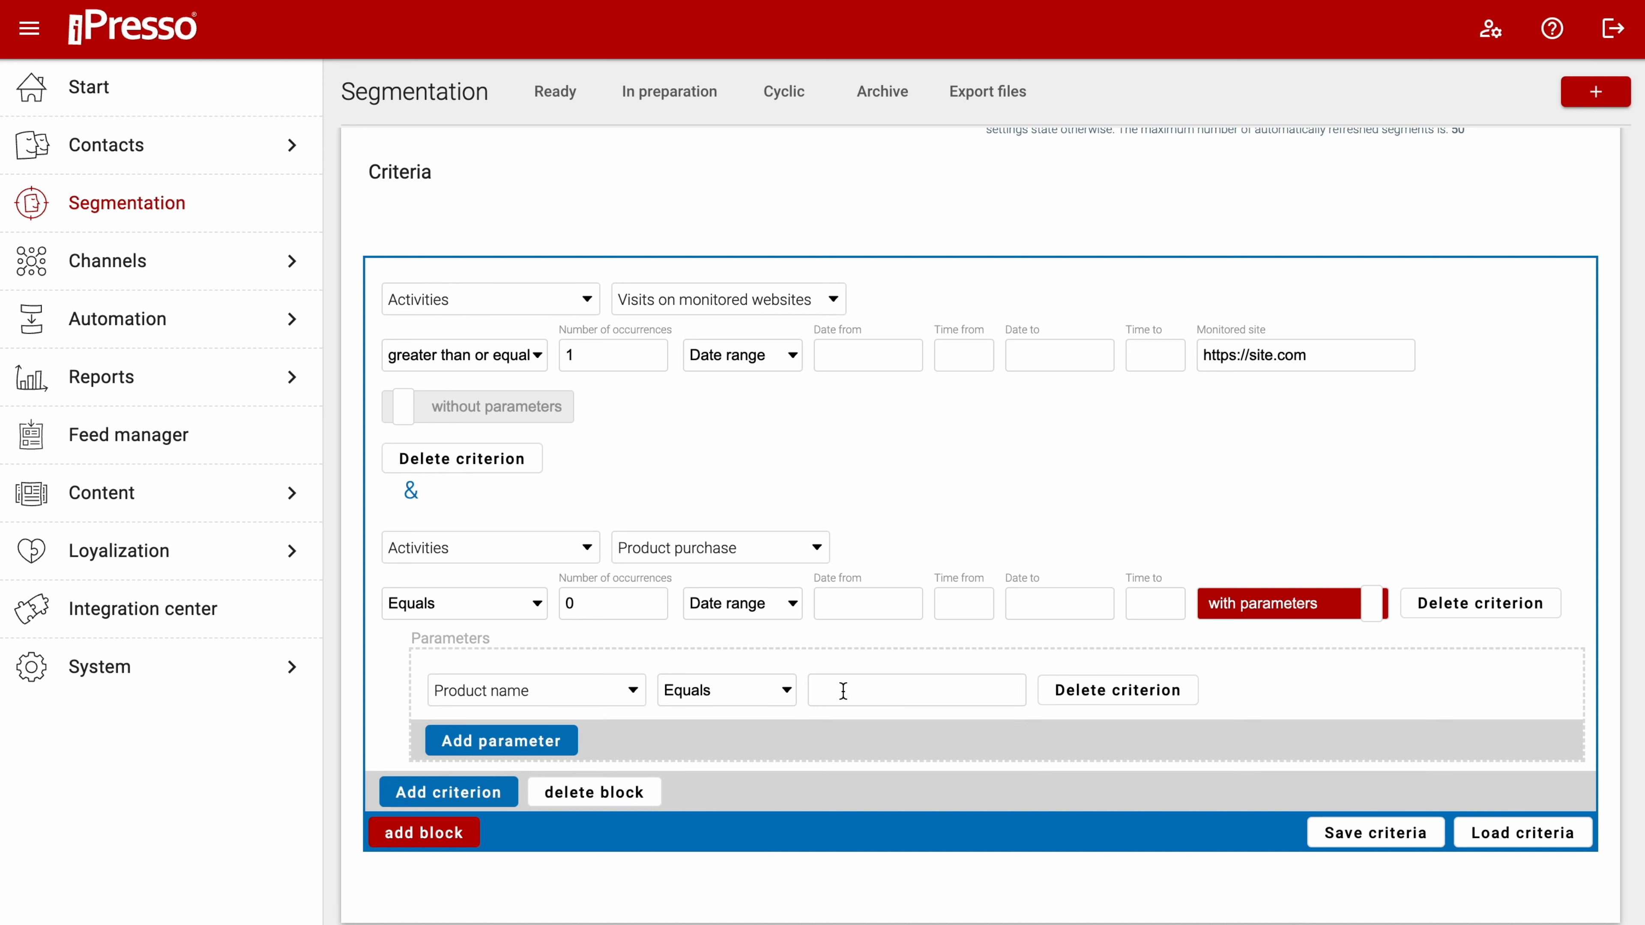
{"action": "left_click", "coordinate": [843, 690]}
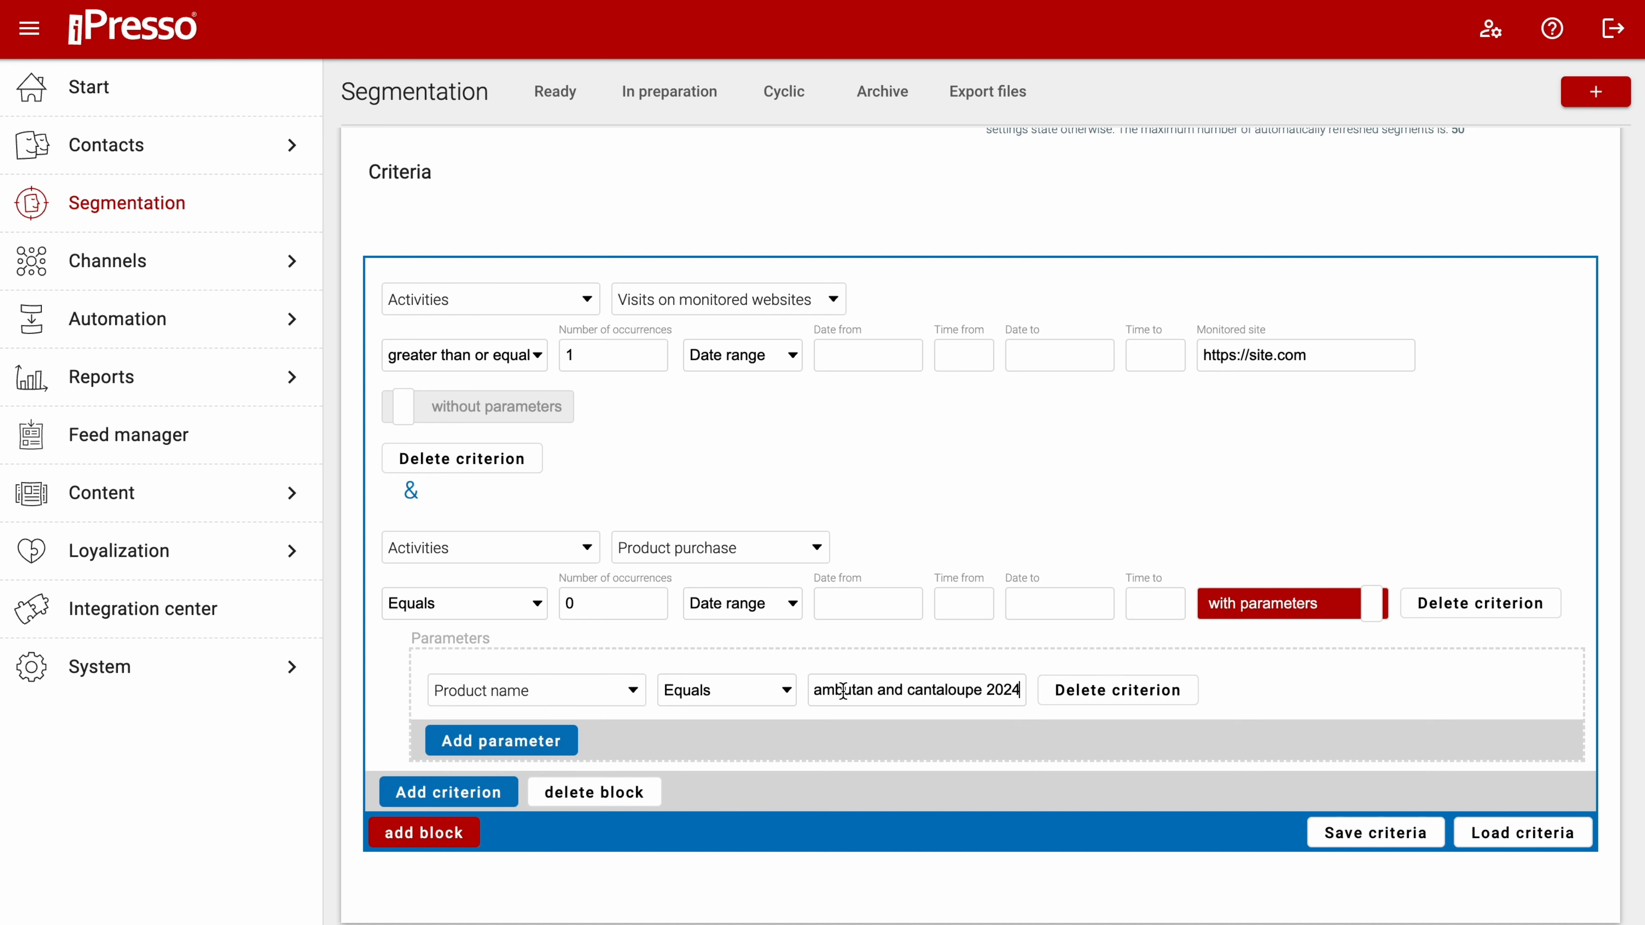
{"action": "left_click", "coordinate": [1251, 695]}
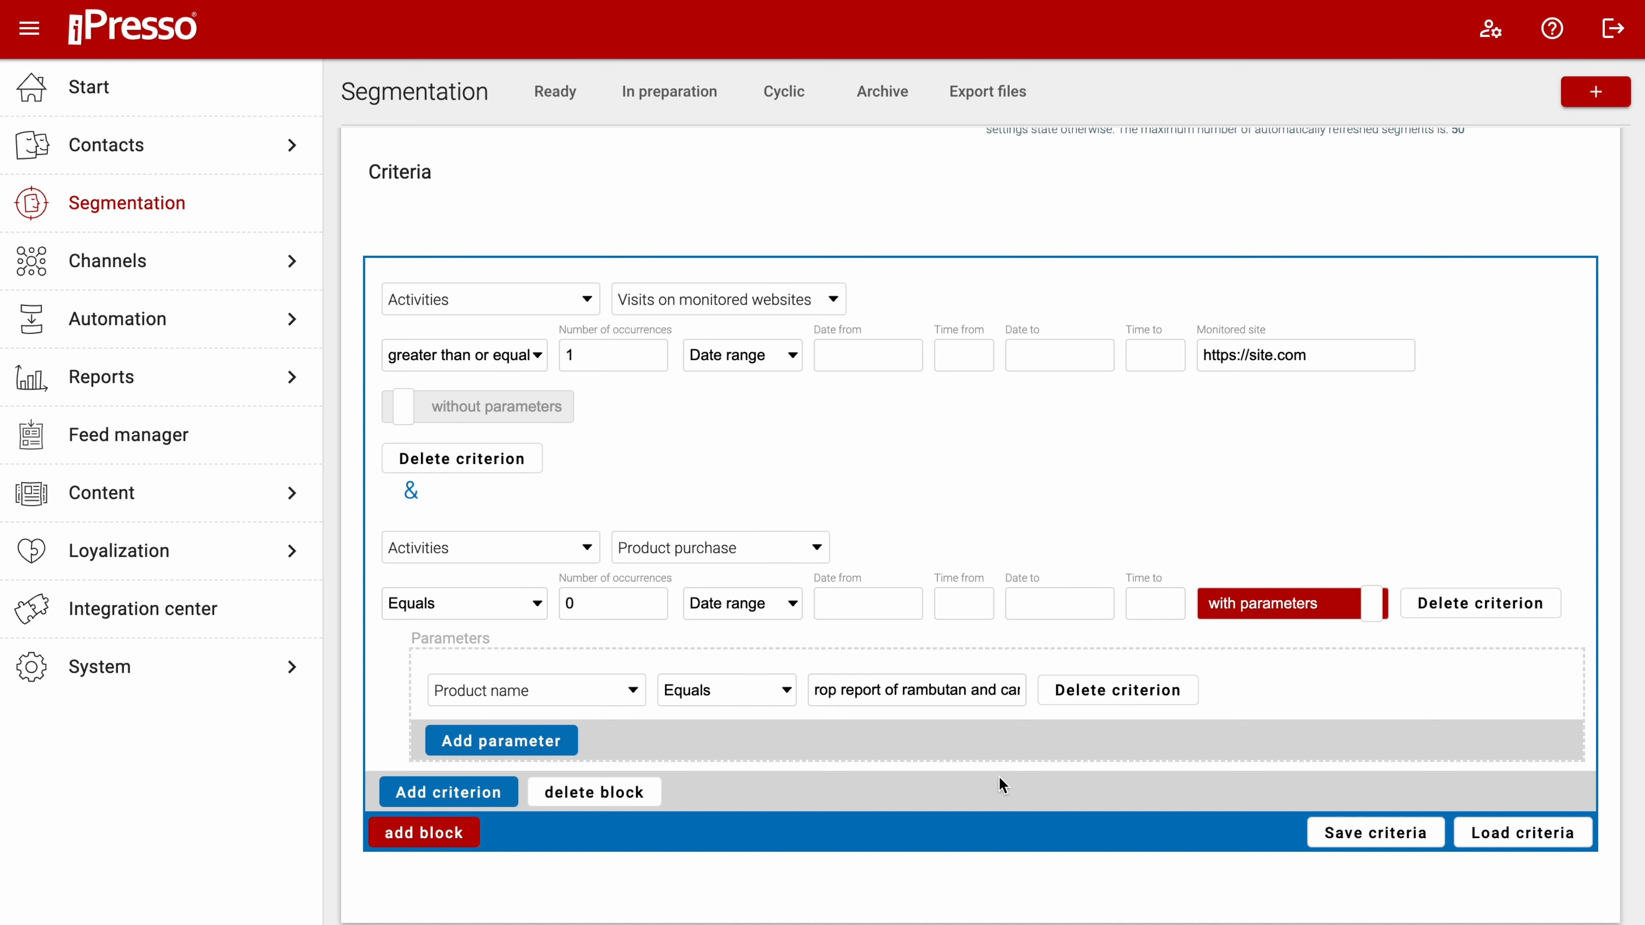
- Add an alternative "or" block of criteria and set its criterion to the activity Link click
{"action": "scroll", "coordinate": [735, 744], "scroll_direction": "down", "scroll_amount": 1}
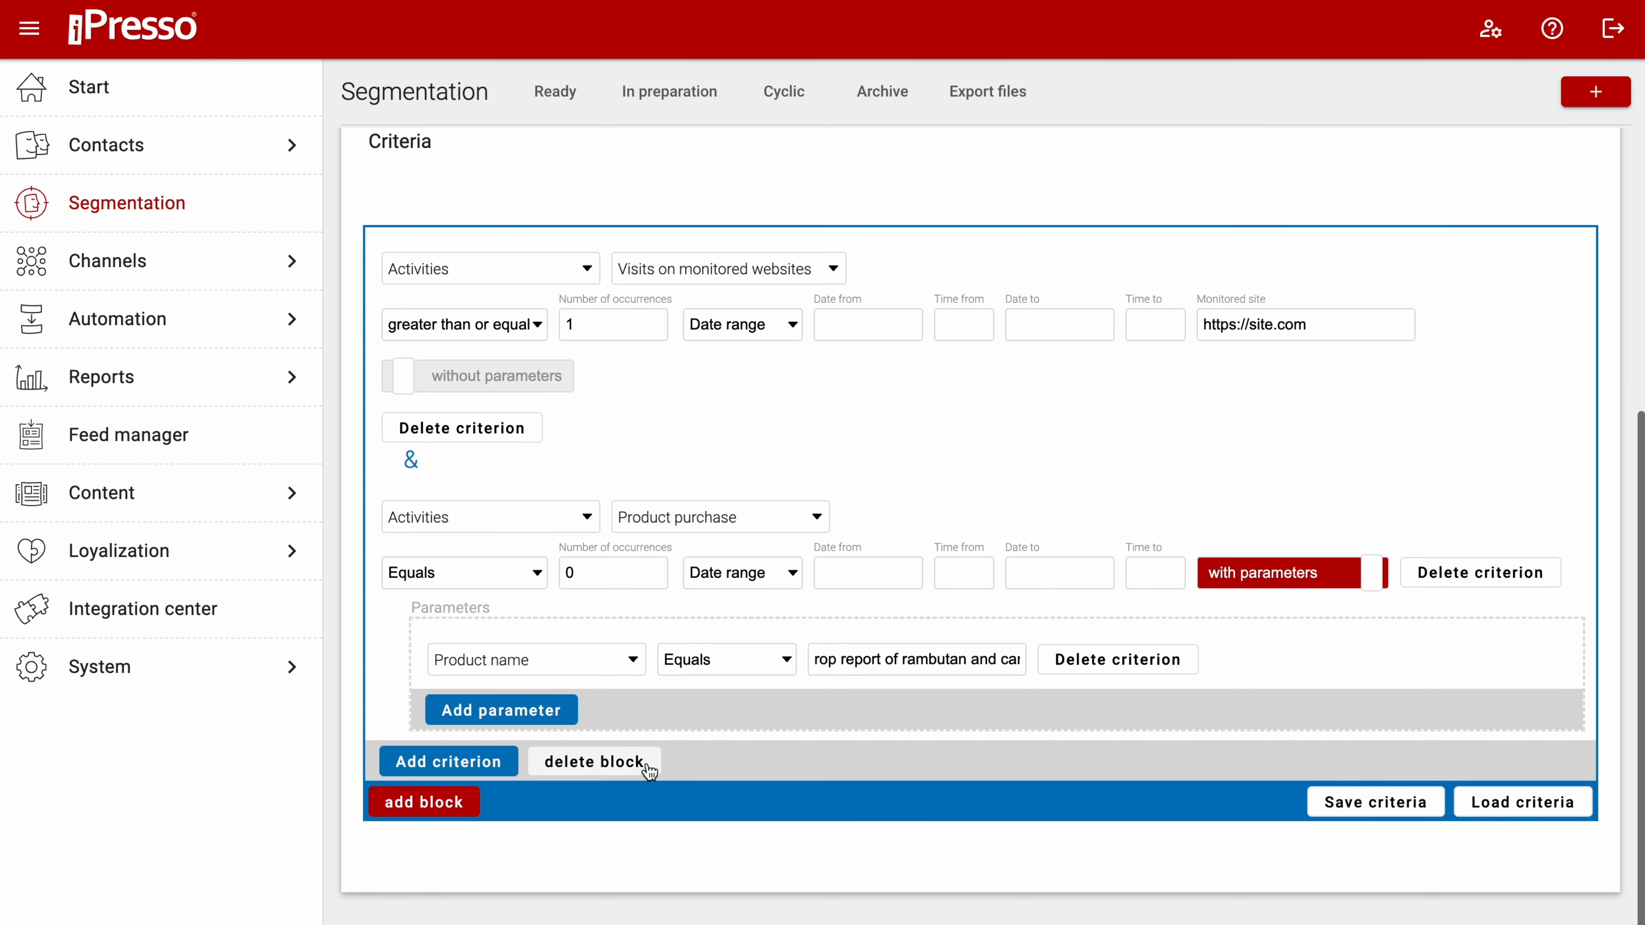
{"action": "left_click", "coordinate": [469, 810]}
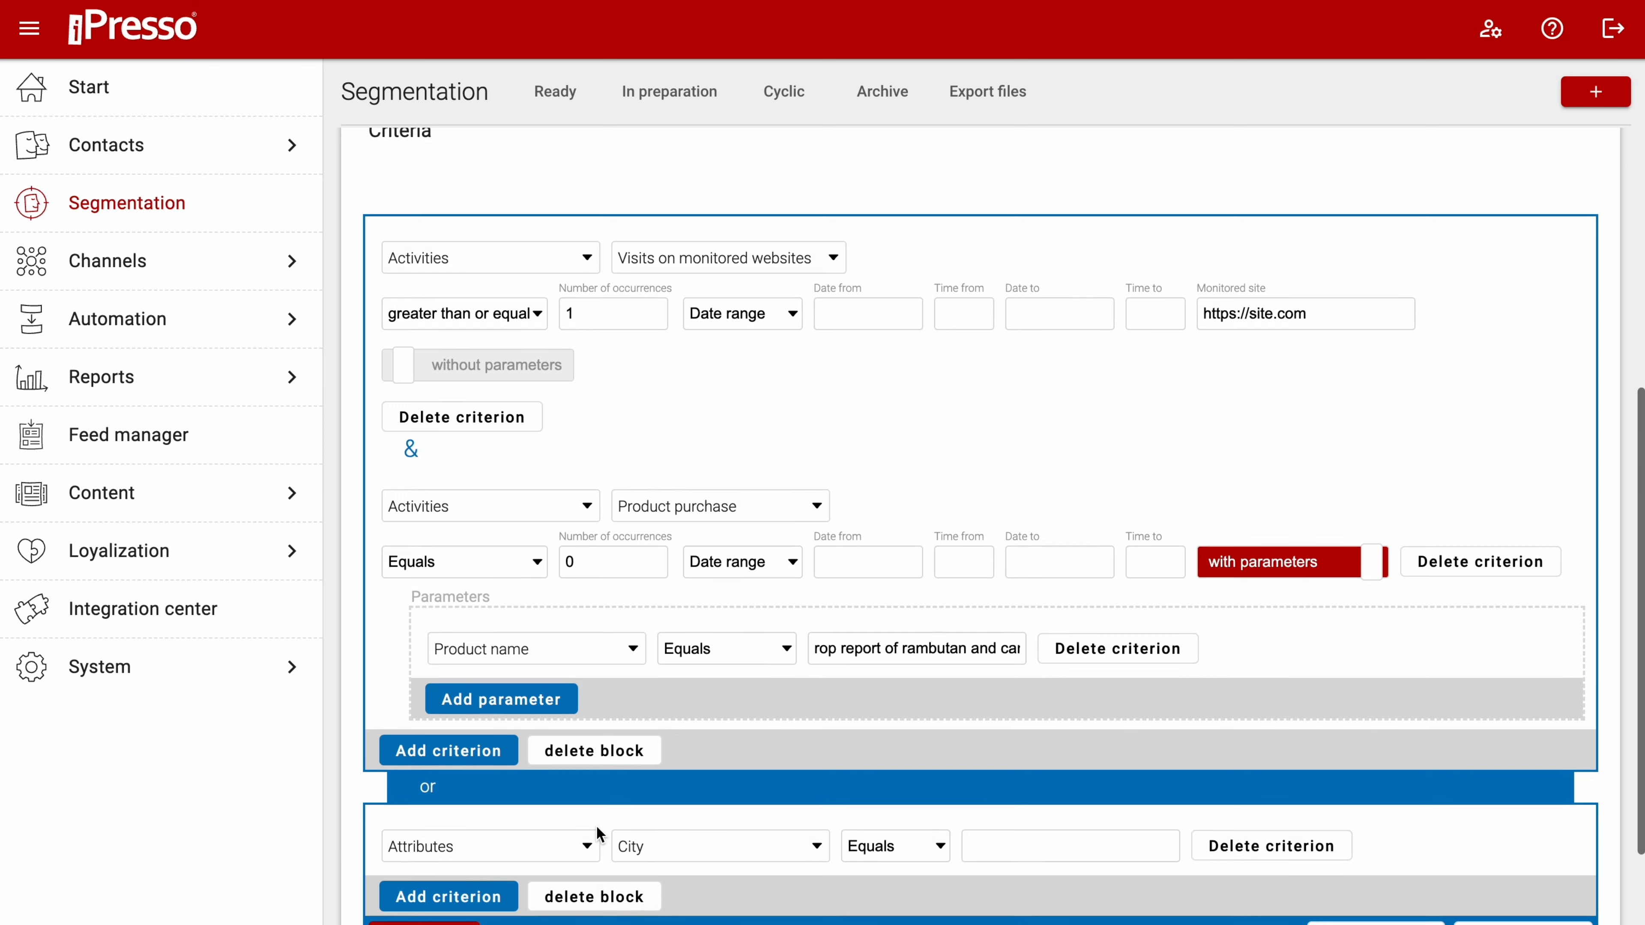
{"action": "scroll", "coordinate": [596, 832], "scroll_direction": "down", "scroll_amount": 3}
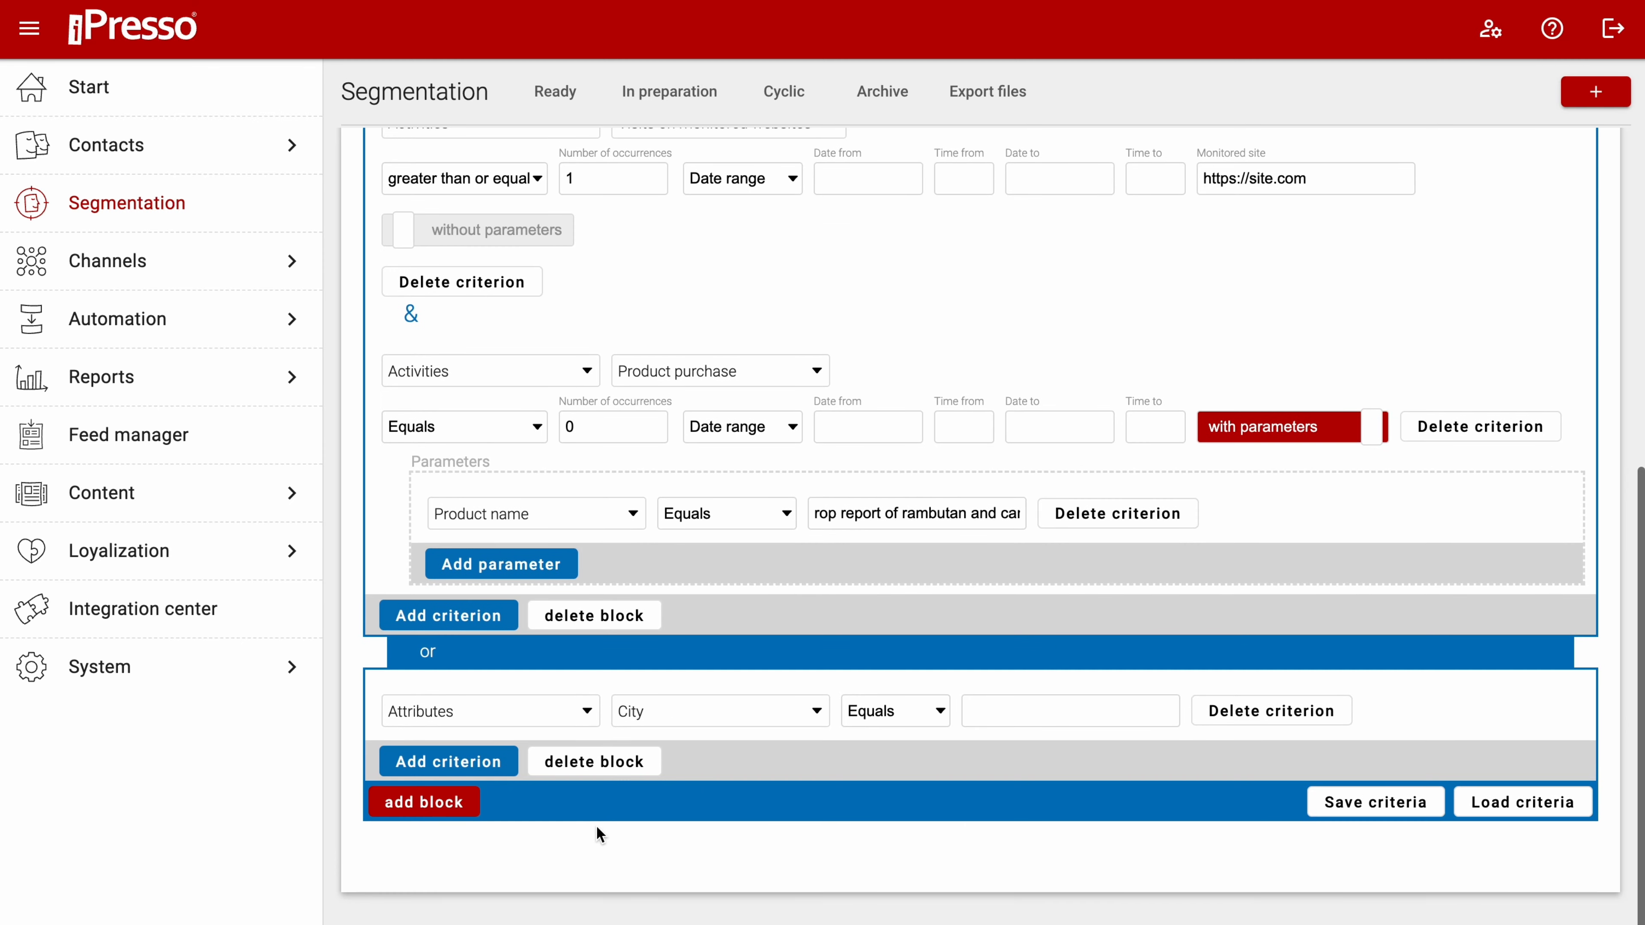
{"action": "left_click", "coordinate": [540, 711]}
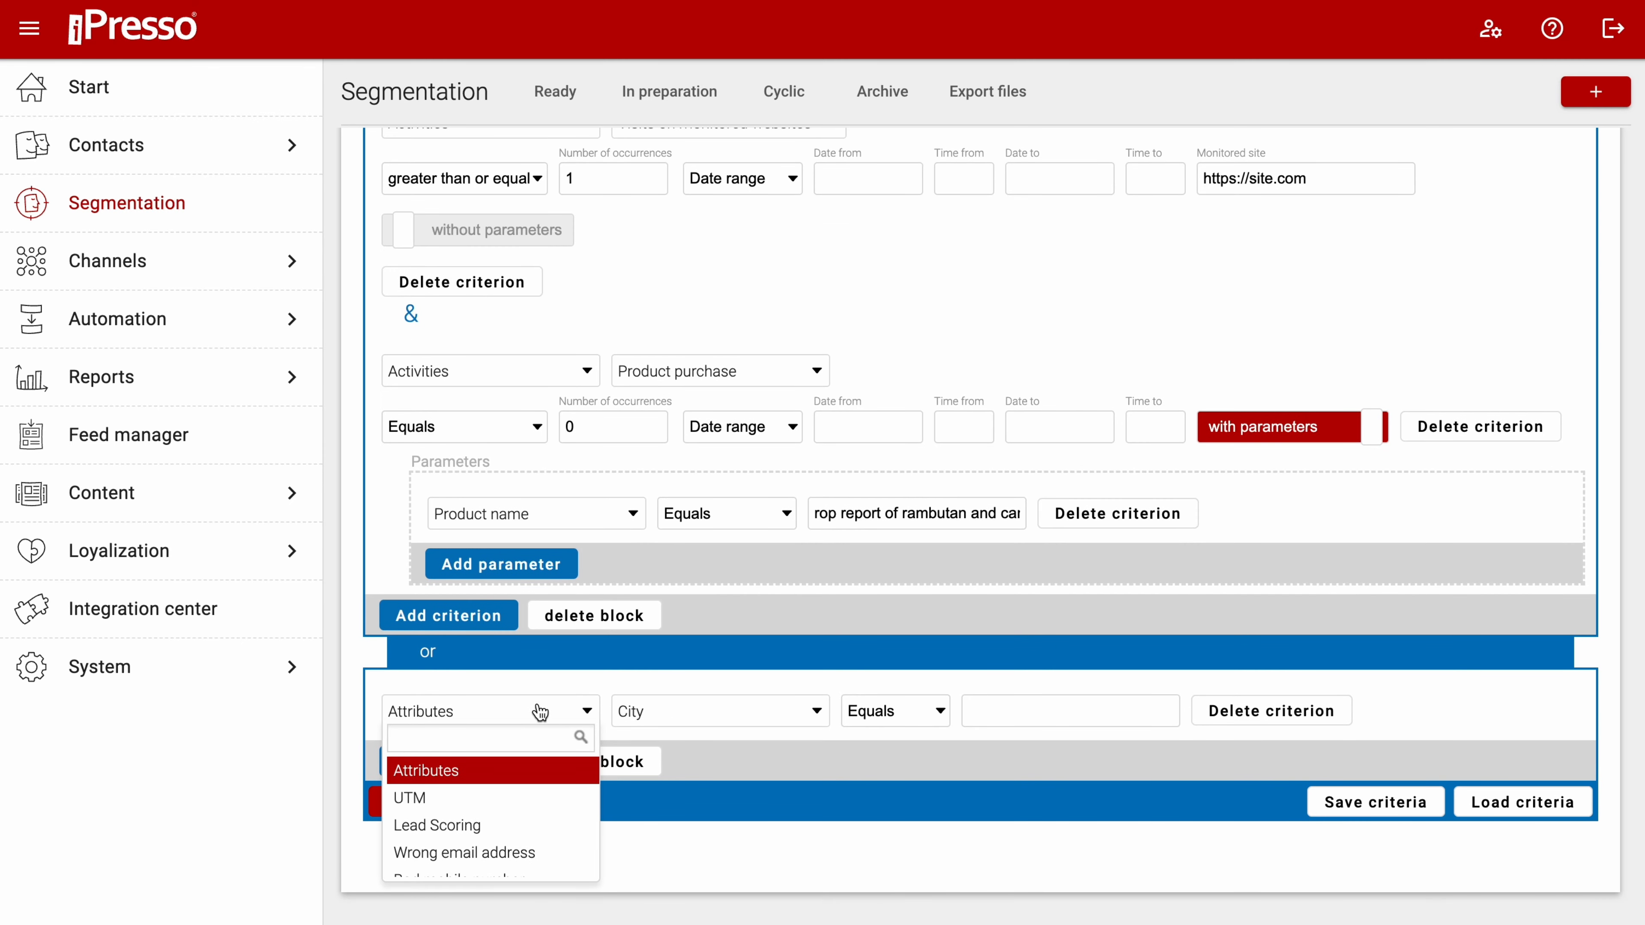
{"action": "type", "text": "ac"}
{"action": "left_click", "coordinate": [470, 815]}
{"action": "left_click", "coordinate": [774, 704]}
{"action": "type", "text": "link"}
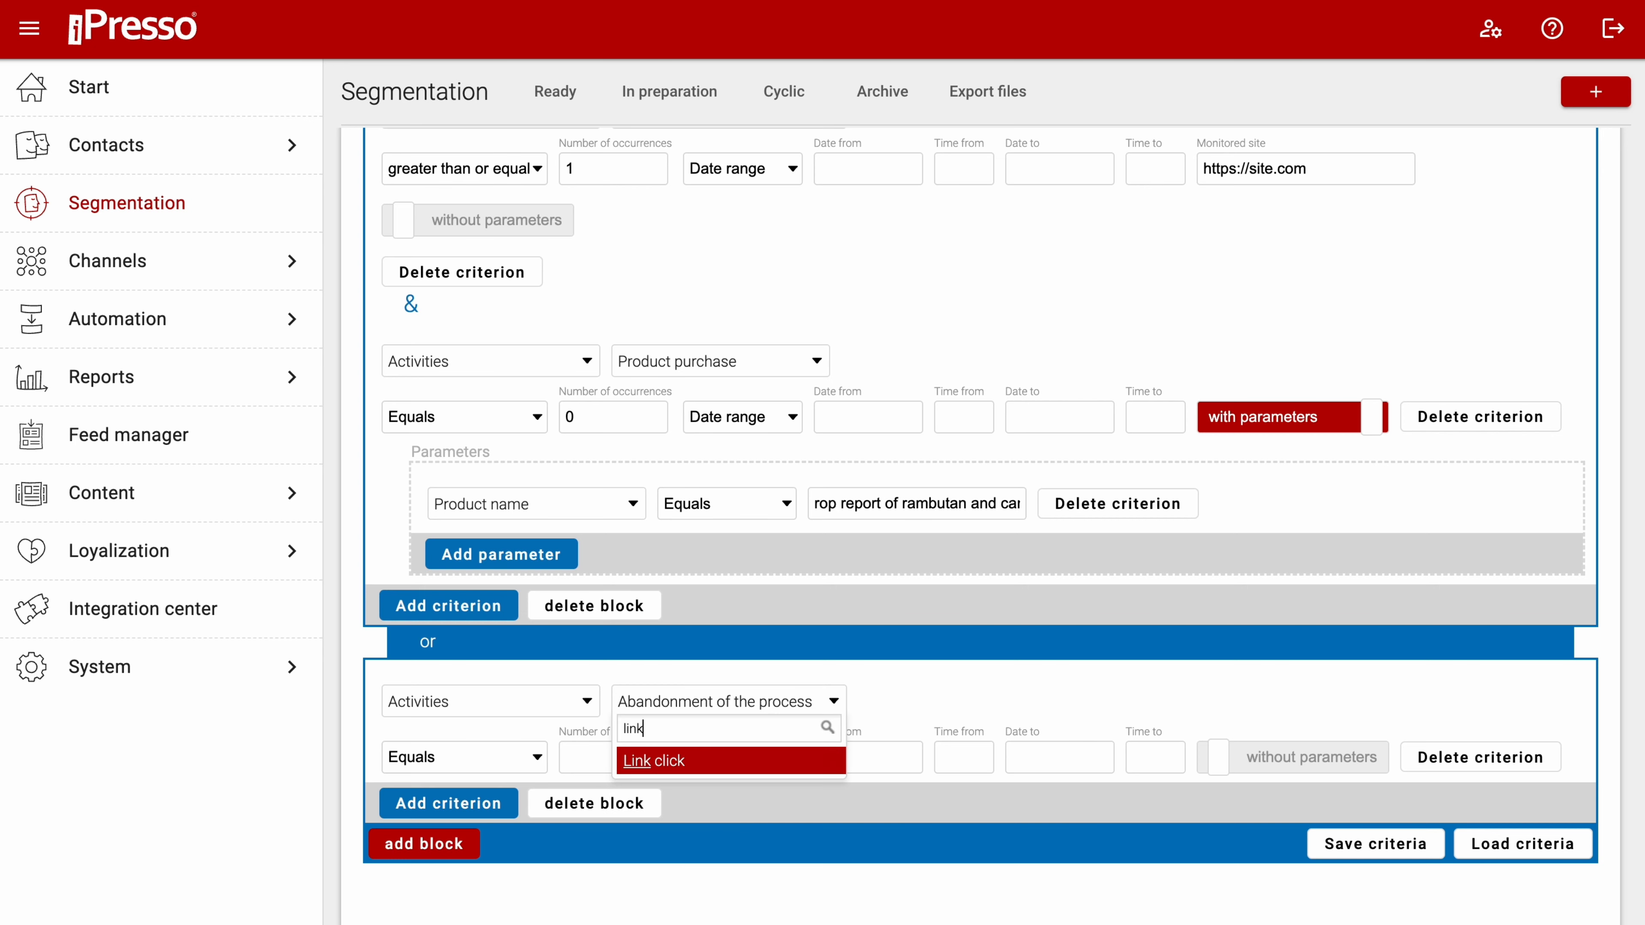
{"action": "left_click", "coordinate": [730, 760]}
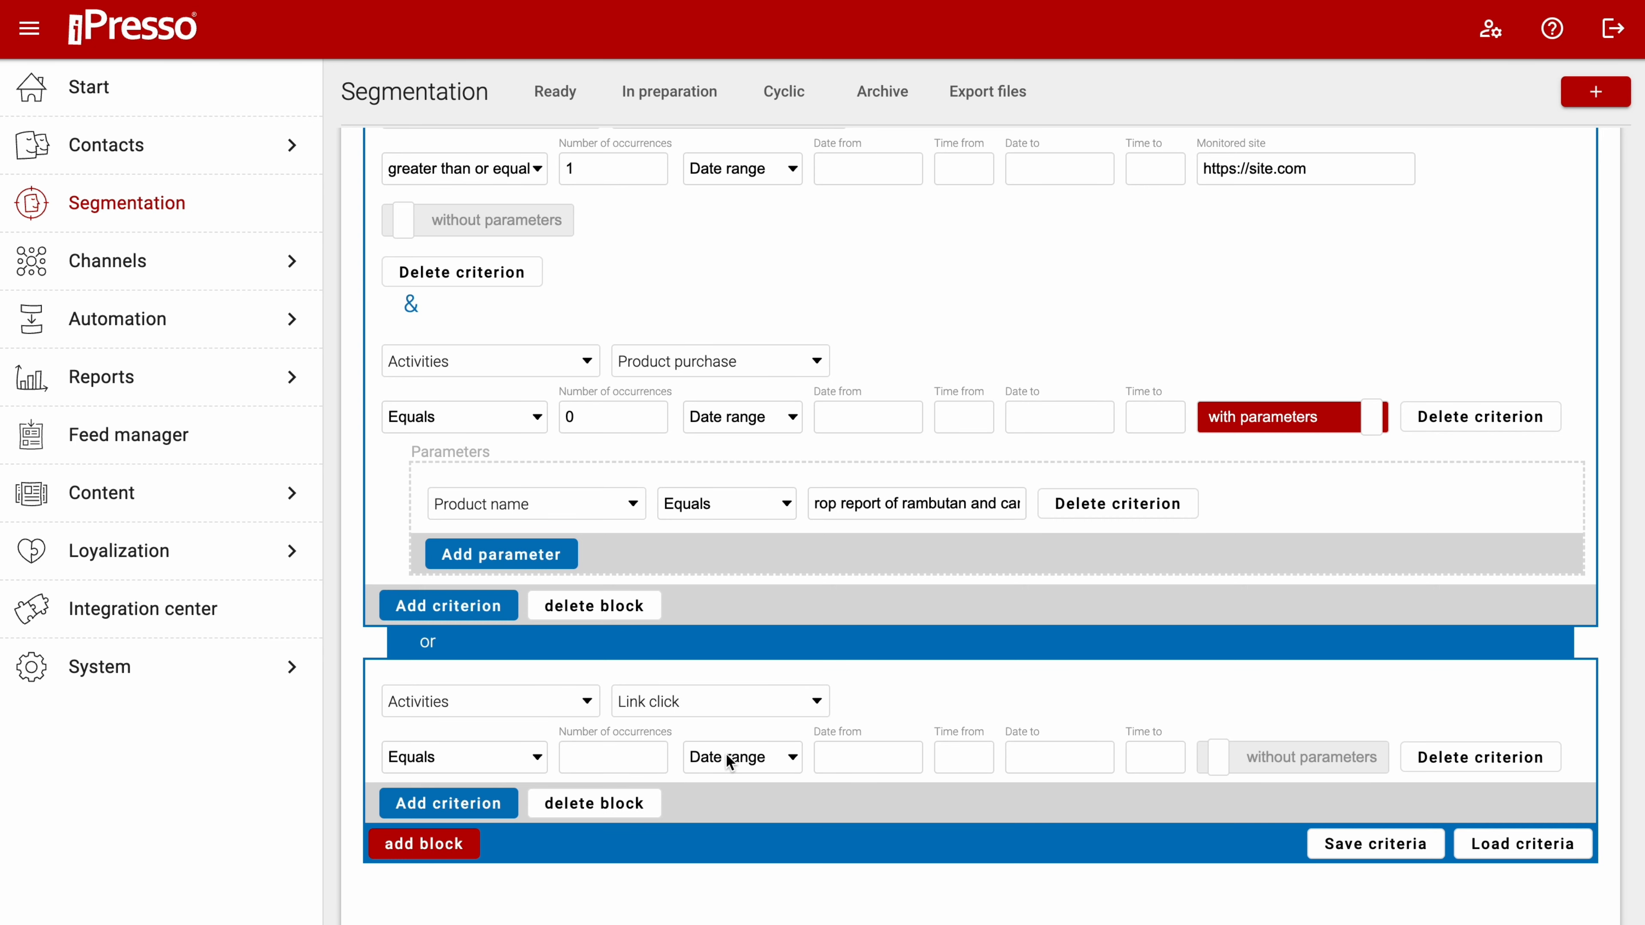
- Require greater than or equal to 1 occurrence of the Link click activity in the second block
{"action": "scroll", "coordinate": [730, 761], "scroll_direction": "down", "scroll_amount": 1}
{"action": "left_click", "coordinate": [525, 716]}
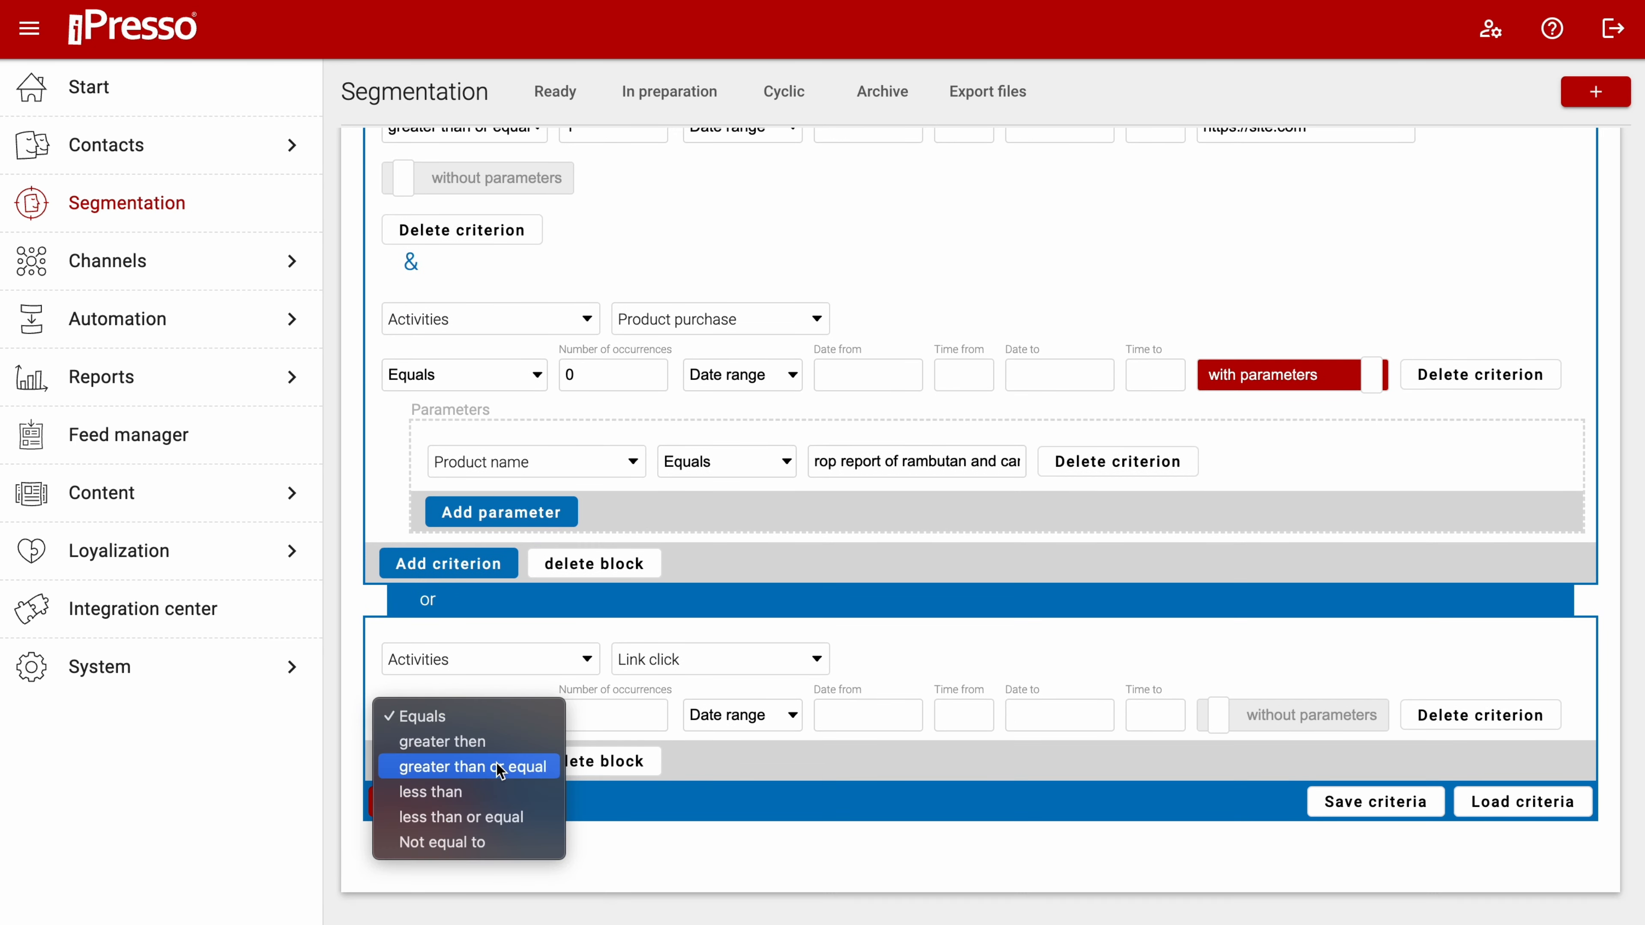
{"action": "left_click", "coordinate": [500, 763]}
{"action": "left_click", "coordinate": [625, 713]}
{"action": "type", "text": "1"}
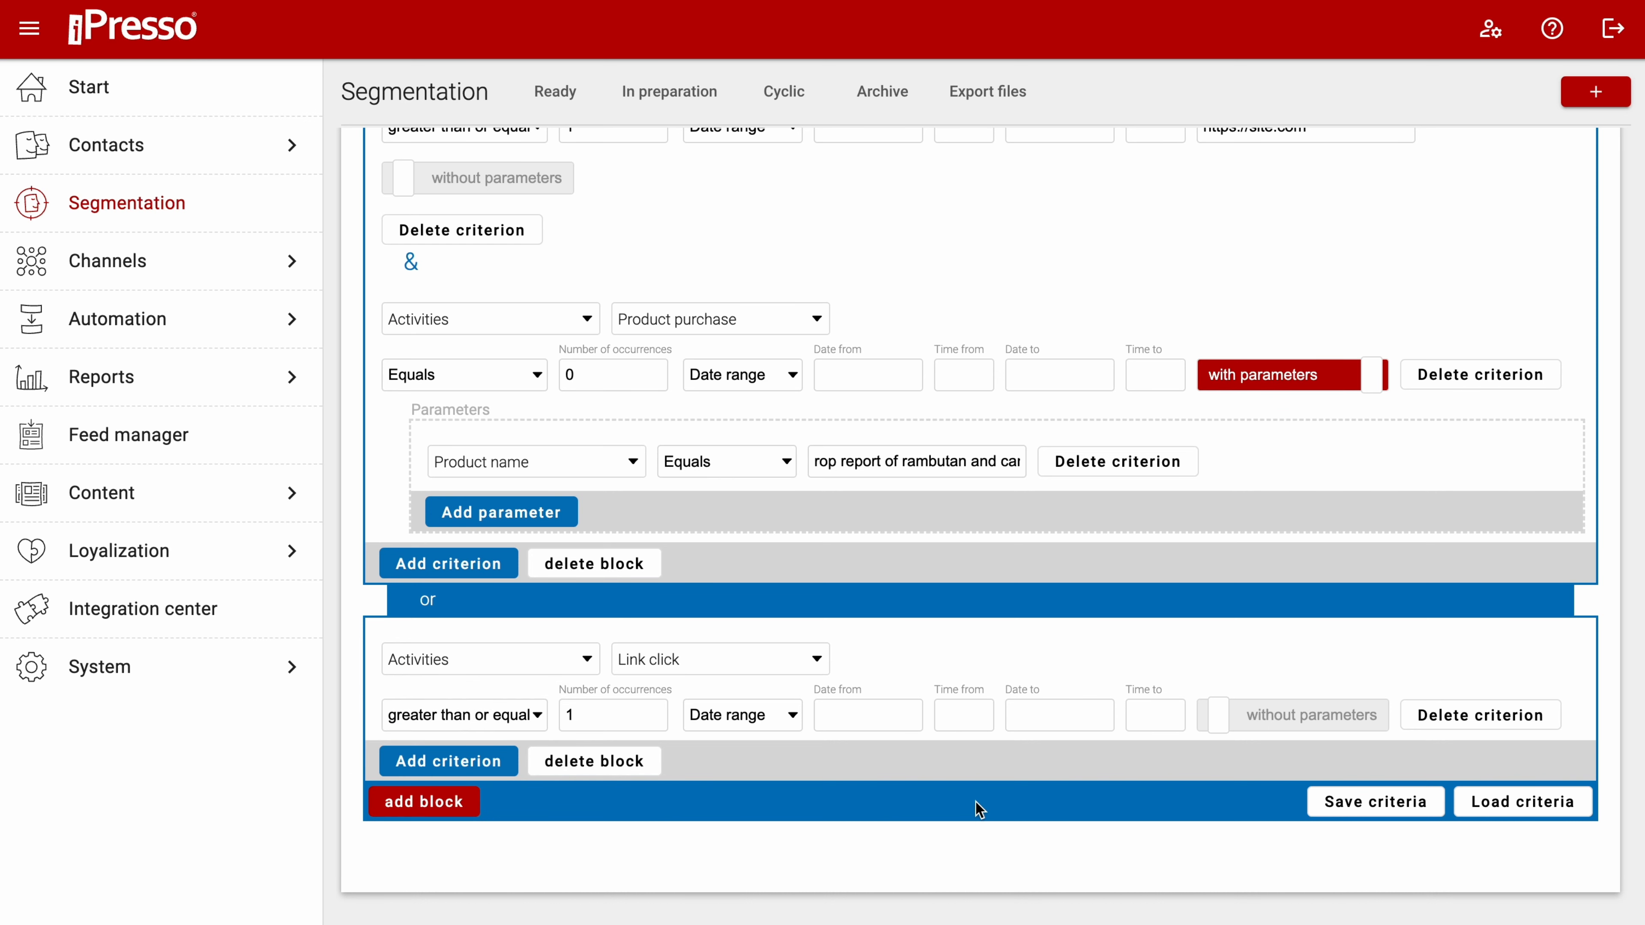
- Enable parameters for the Link click criterion and set Link number equals 123
{"action": "left_click", "coordinate": [1217, 714]}
{"action": "left_click", "coordinate": [518, 656]}
{"action": "type", "text": "link"}
{"action": "left_click", "coordinate": [569, 745]}
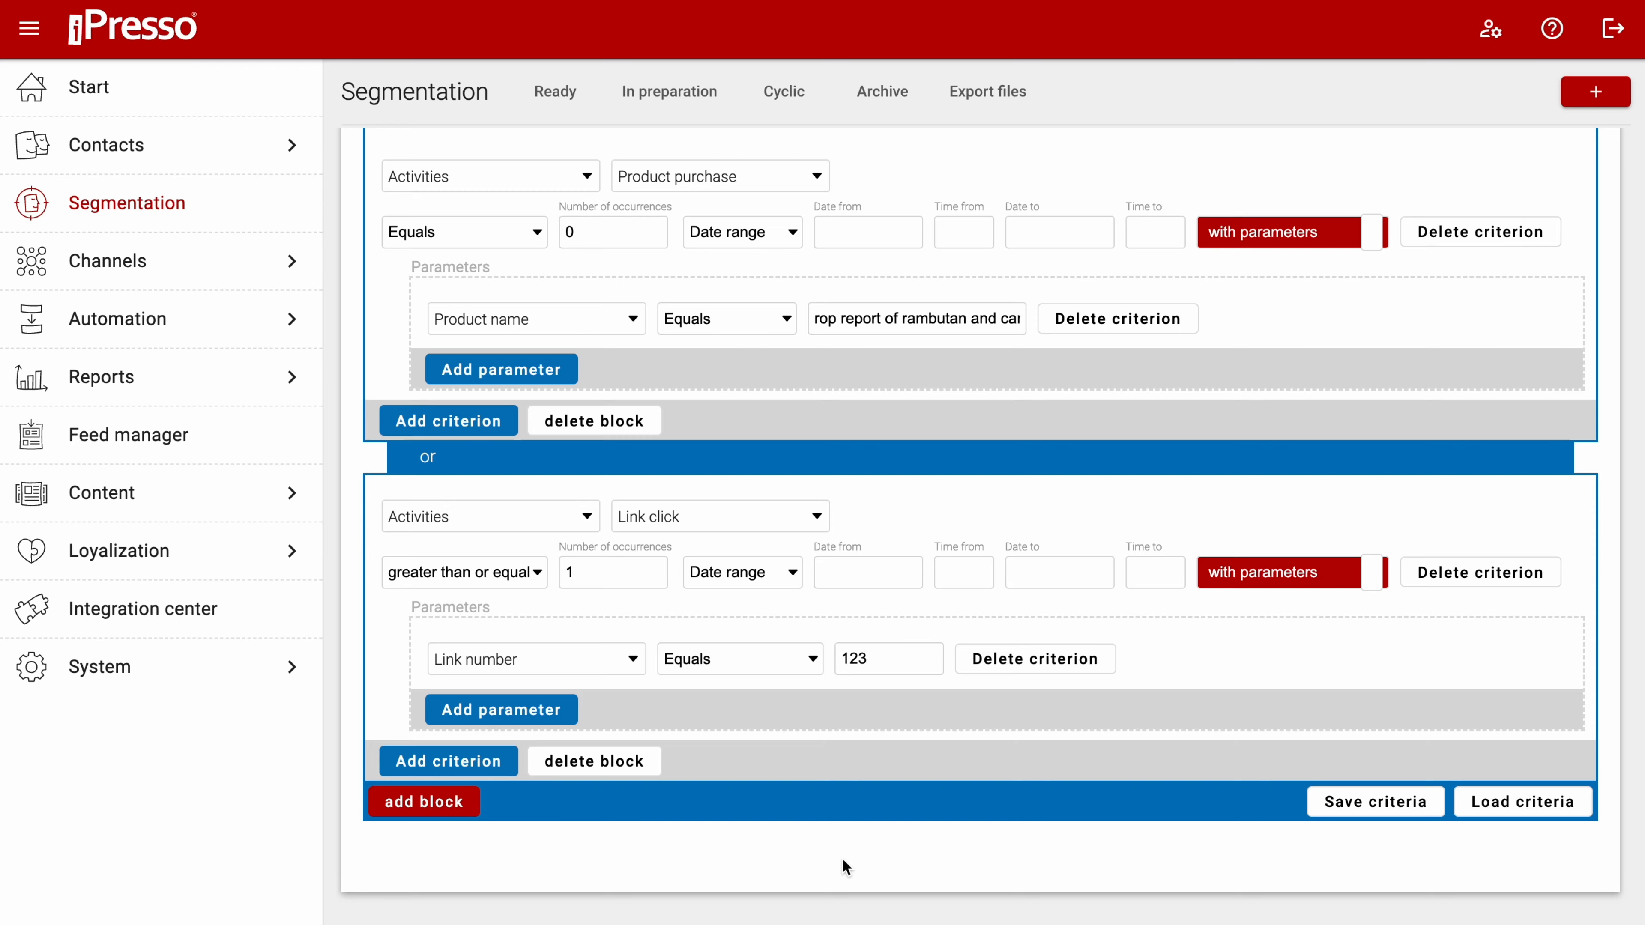
- Create the segment from the defined criteria and open the list of ready segmentations
{"action": "scroll", "coordinate": [842, 858], "scroll_direction": "up", "scroll_amount": 20}
{"action": "left_click", "coordinate": [464, 256]}
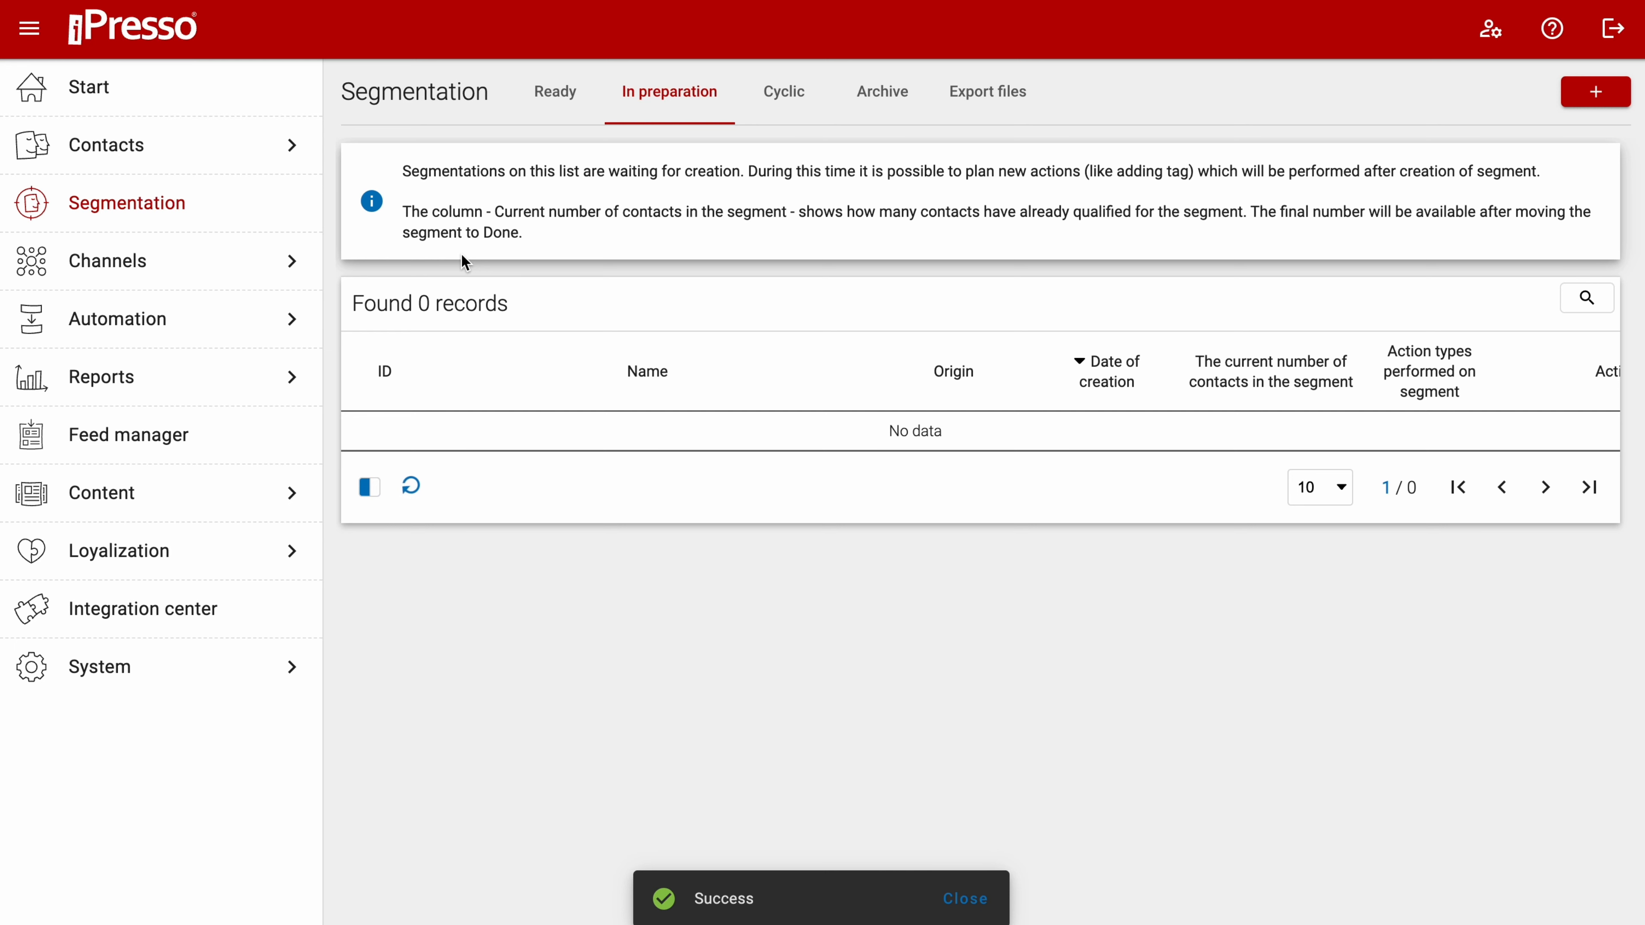
{"action": "left_click", "coordinate": [543, 98]}
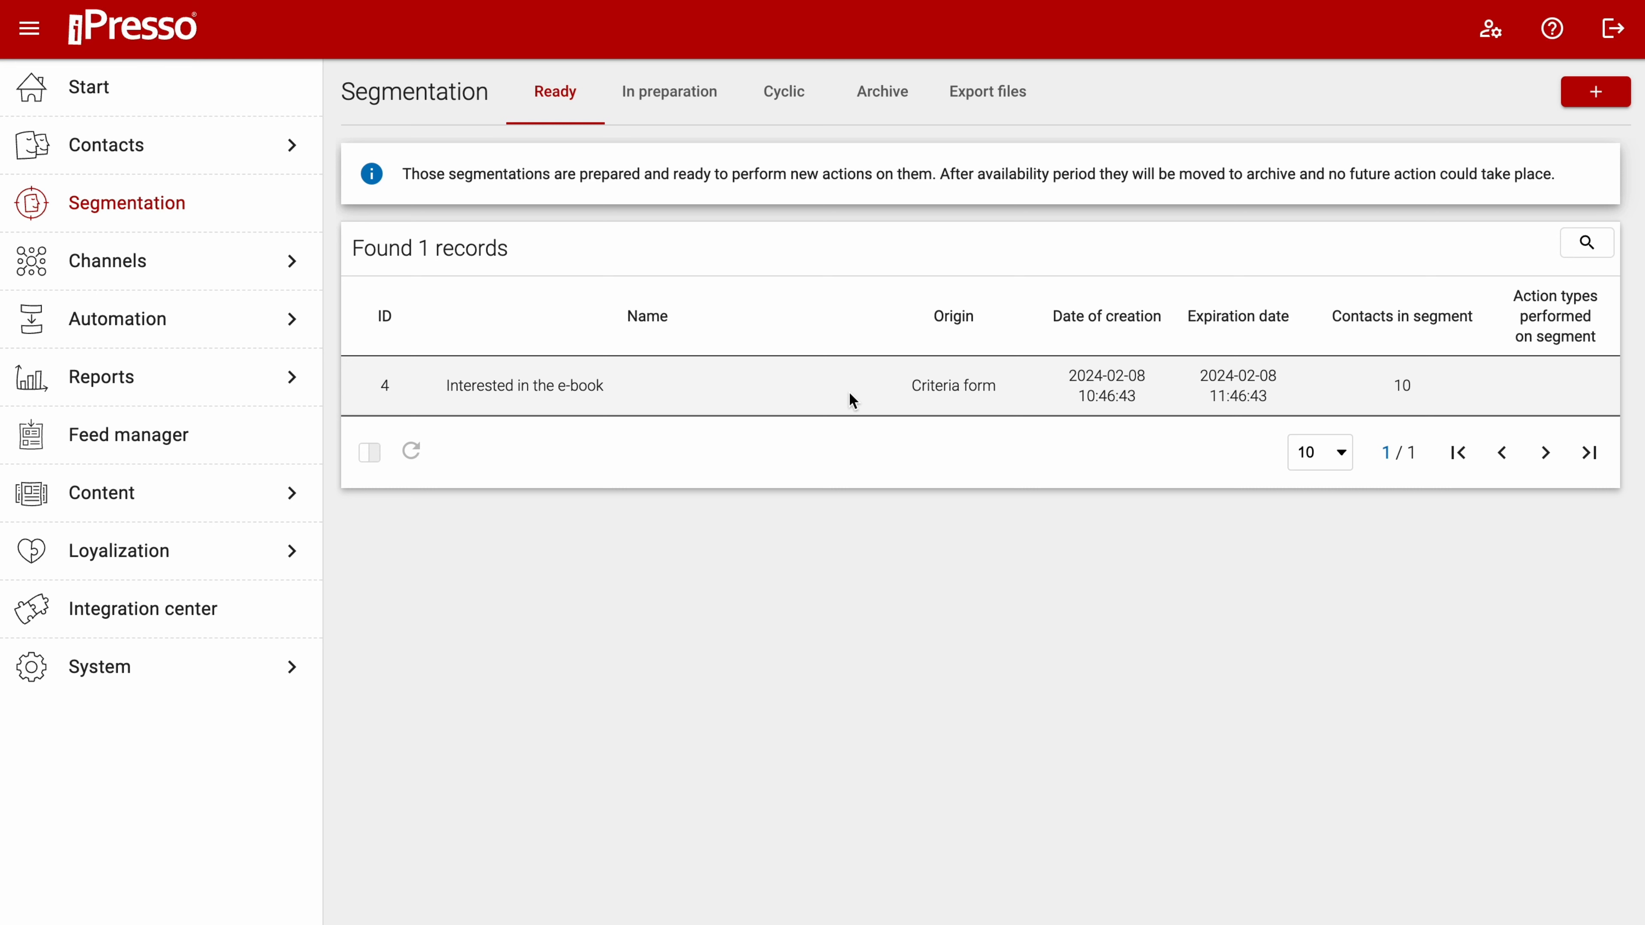
- Start adding an action to the "Interested in the e-book" segment and look through the available action types
{"action": "scroll", "coordinate": [848, 391], "scroll_direction": "right", "scroll_amount": 4}
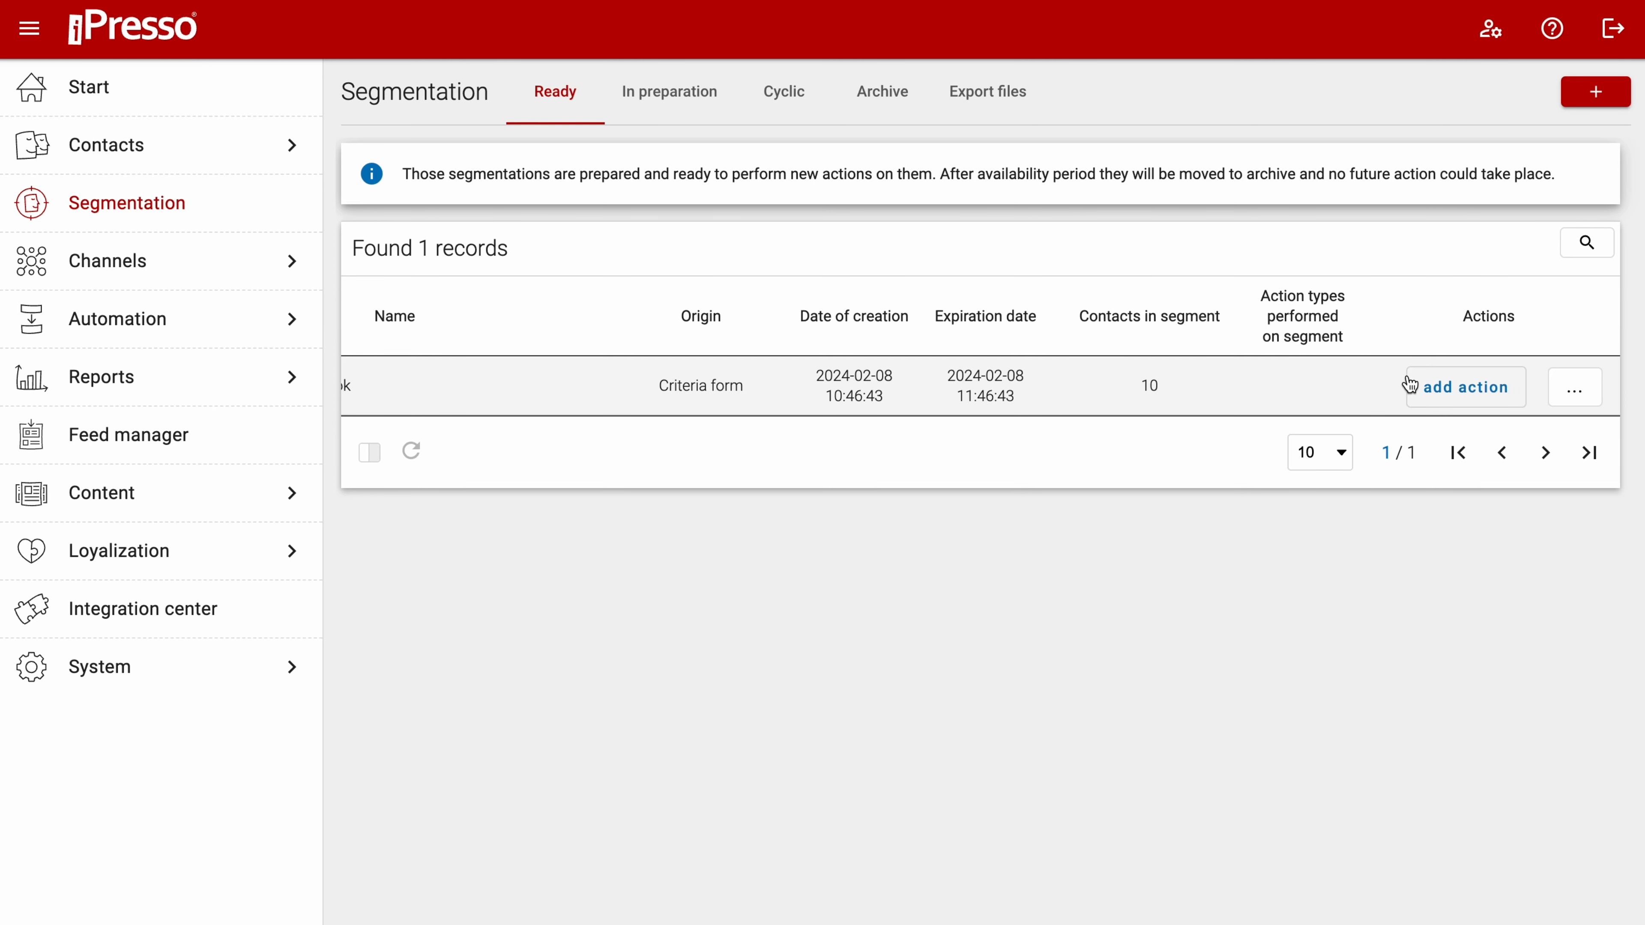
{"action": "left_click", "coordinate": [1415, 387]}
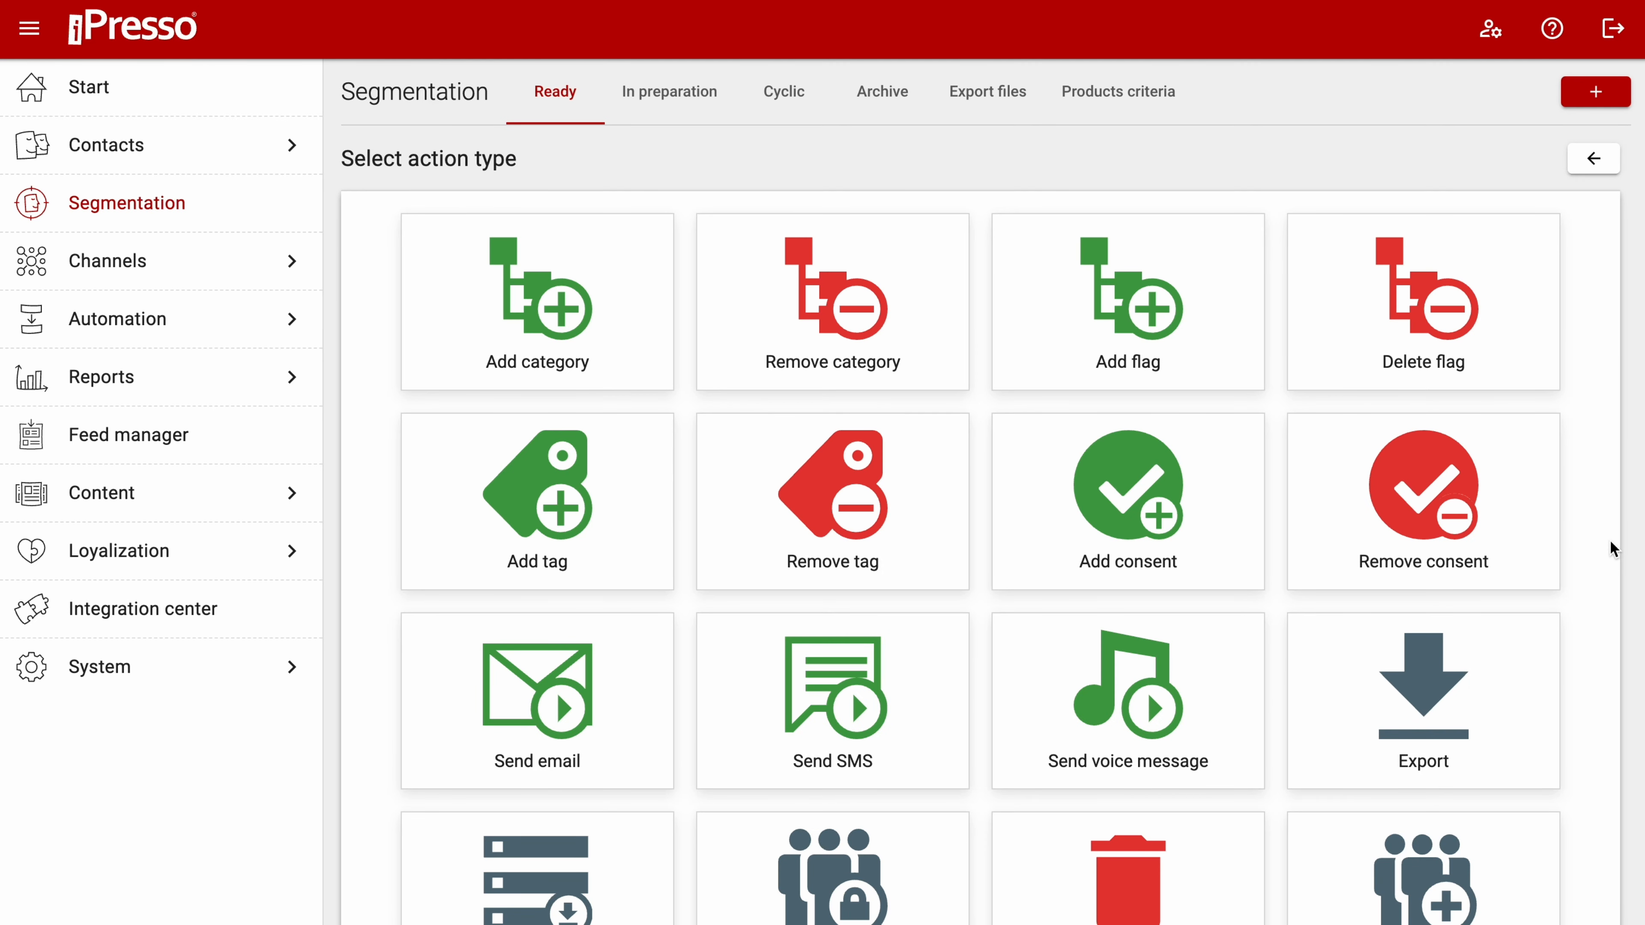
{"action": "scroll", "coordinate": [1612, 549], "scroll_direction": "down", "scroll_amount": 7}
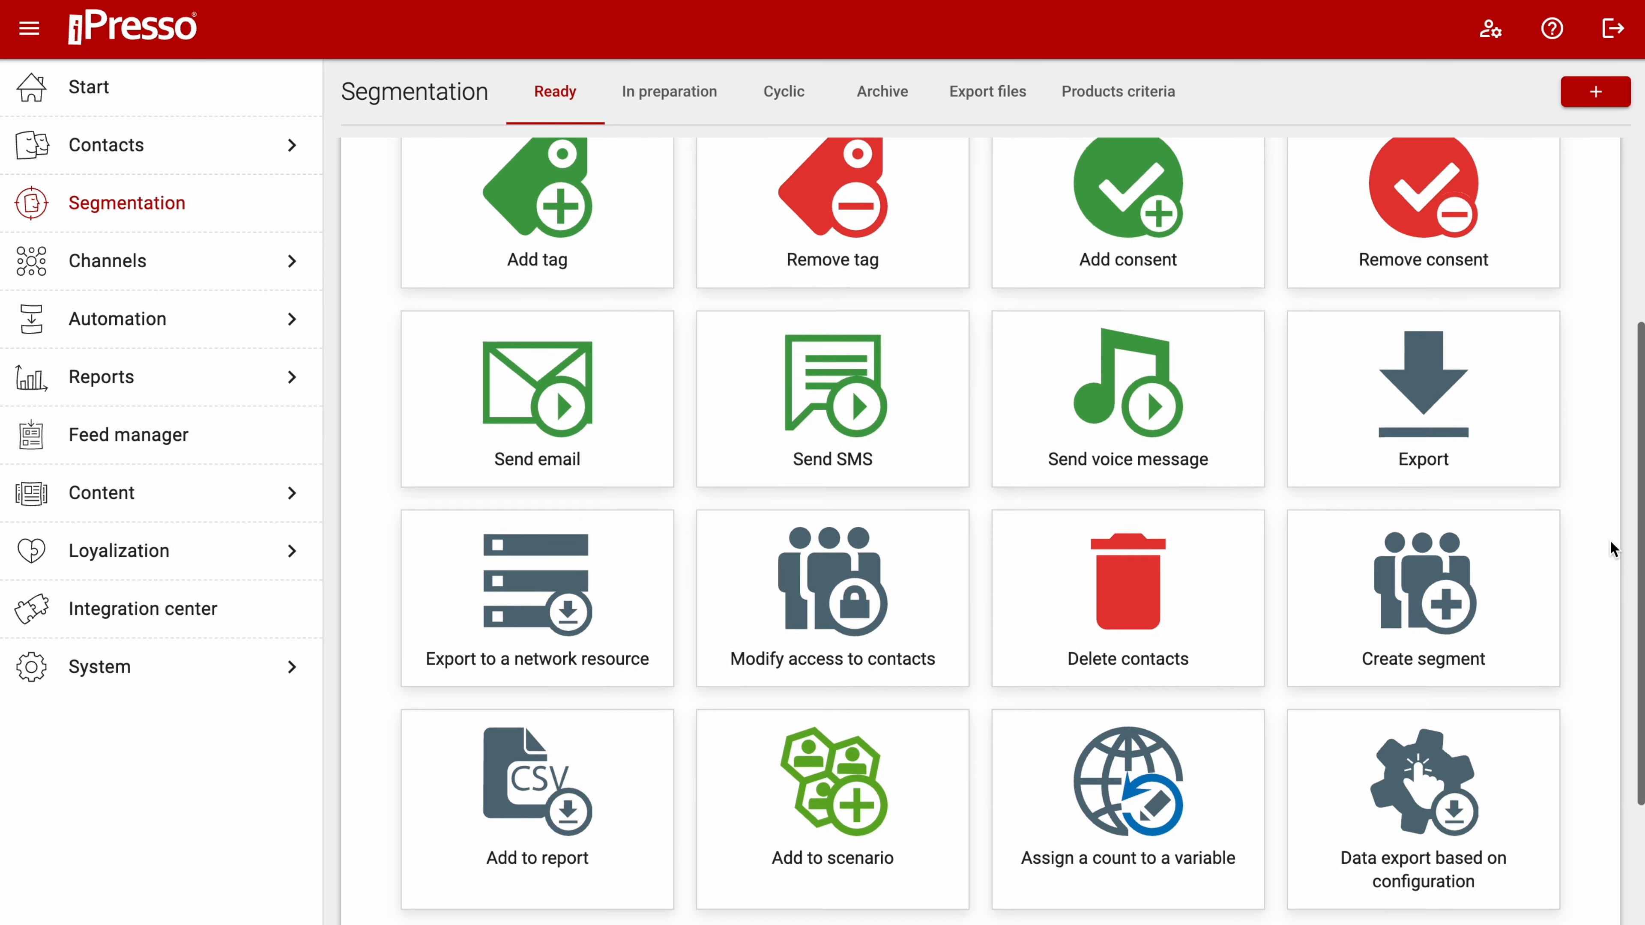
{"action": "scroll", "coordinate": [1612, 549], "scroll_direction": "down", "scroll_amount": 2}
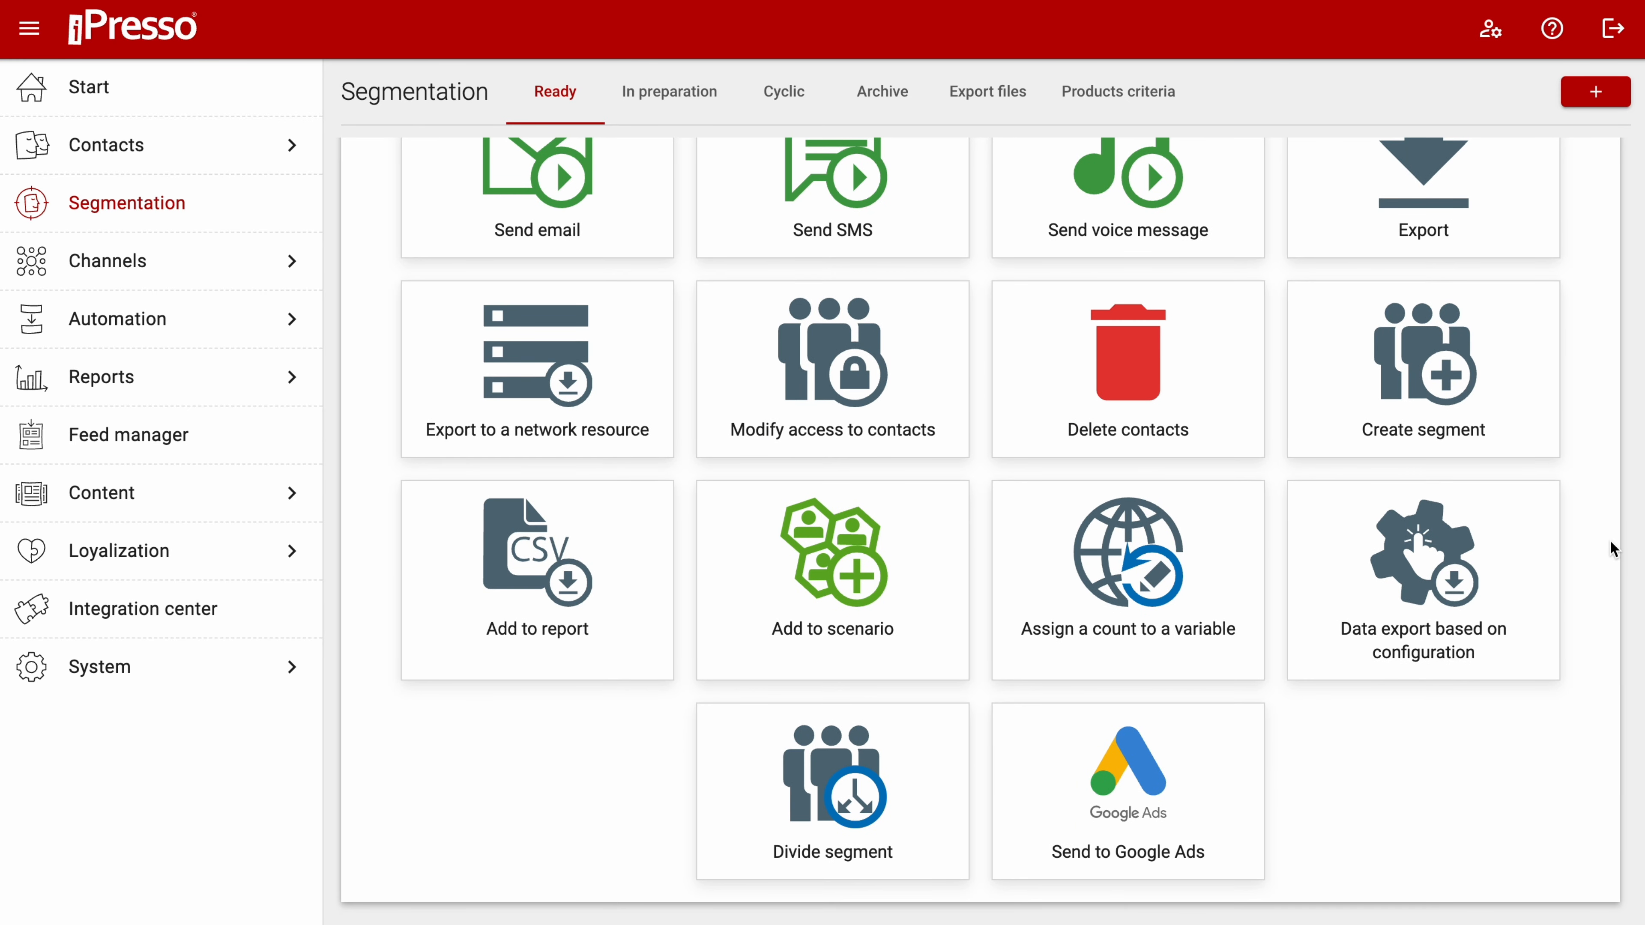
{"action": "scroll", "coordinate": [1612, 548], "scroll_direction": "up", "scroll_amount": 7}
{"action": "scroll", "coordinate": [1612, 549], "scroll_direction": "up", "scroll_amount": 1}
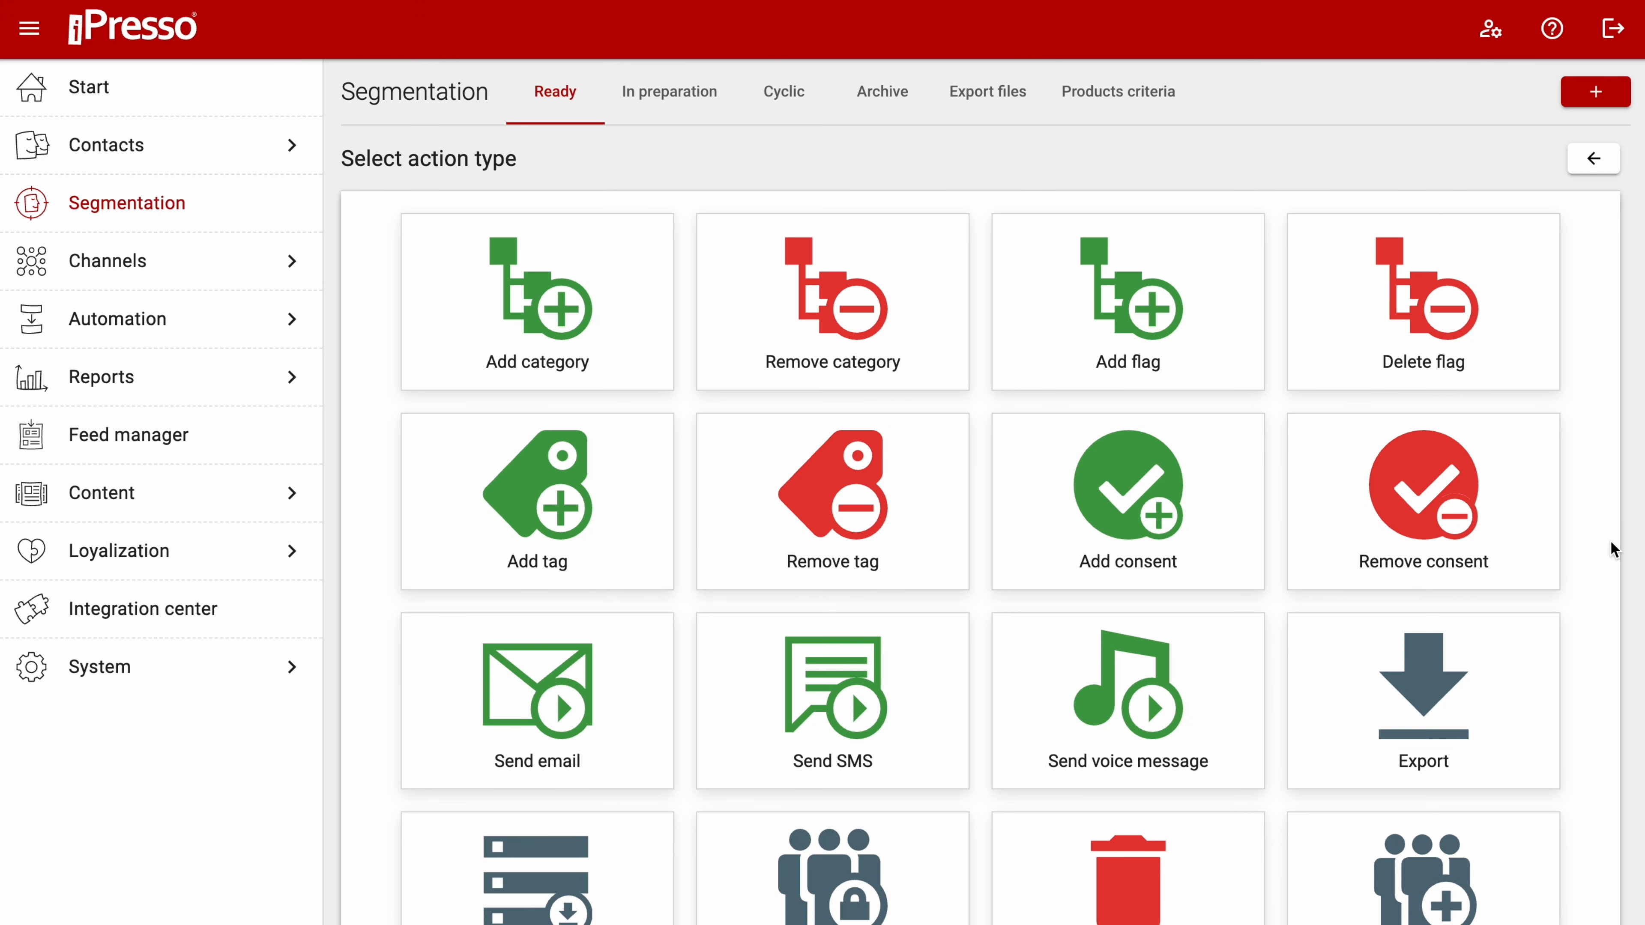
- Examine the flag choices and the contact scope options of the Add flag action, and return to the action types without performing it
{"action": "left_click", "coordinate": [1108, 357]}
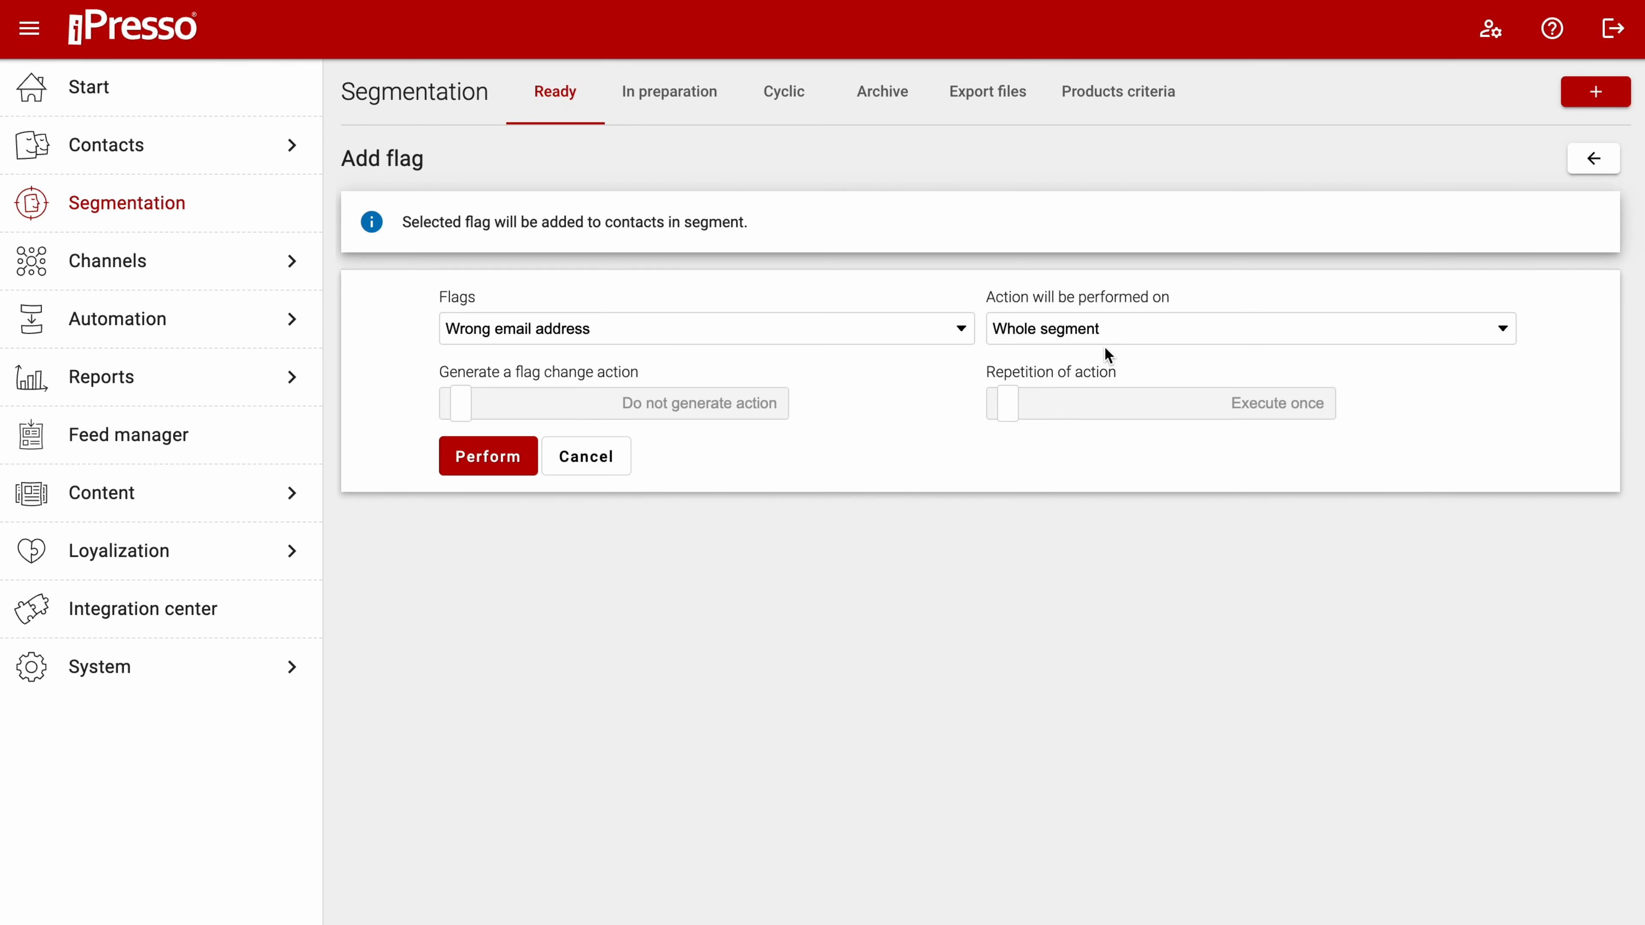
{"action": "left_click", "coordinate": [905, 337]}
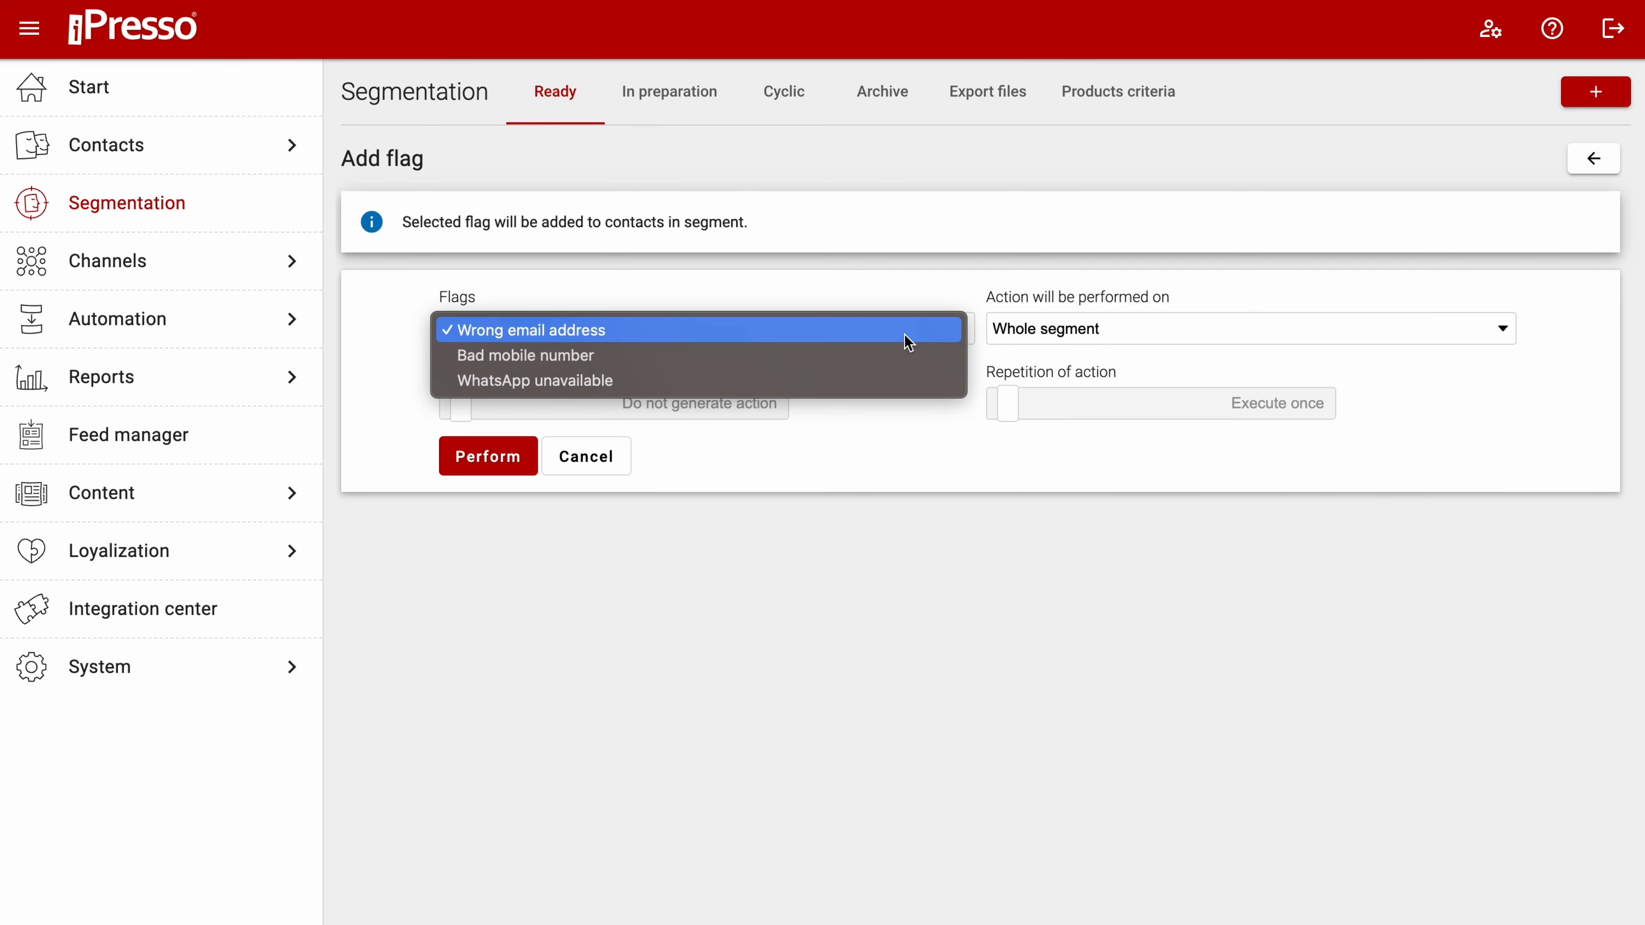
{"action": "left_click", "coordinate": [960, 286]}
{"action": "left_click", "coordinate": [1042, 341]}
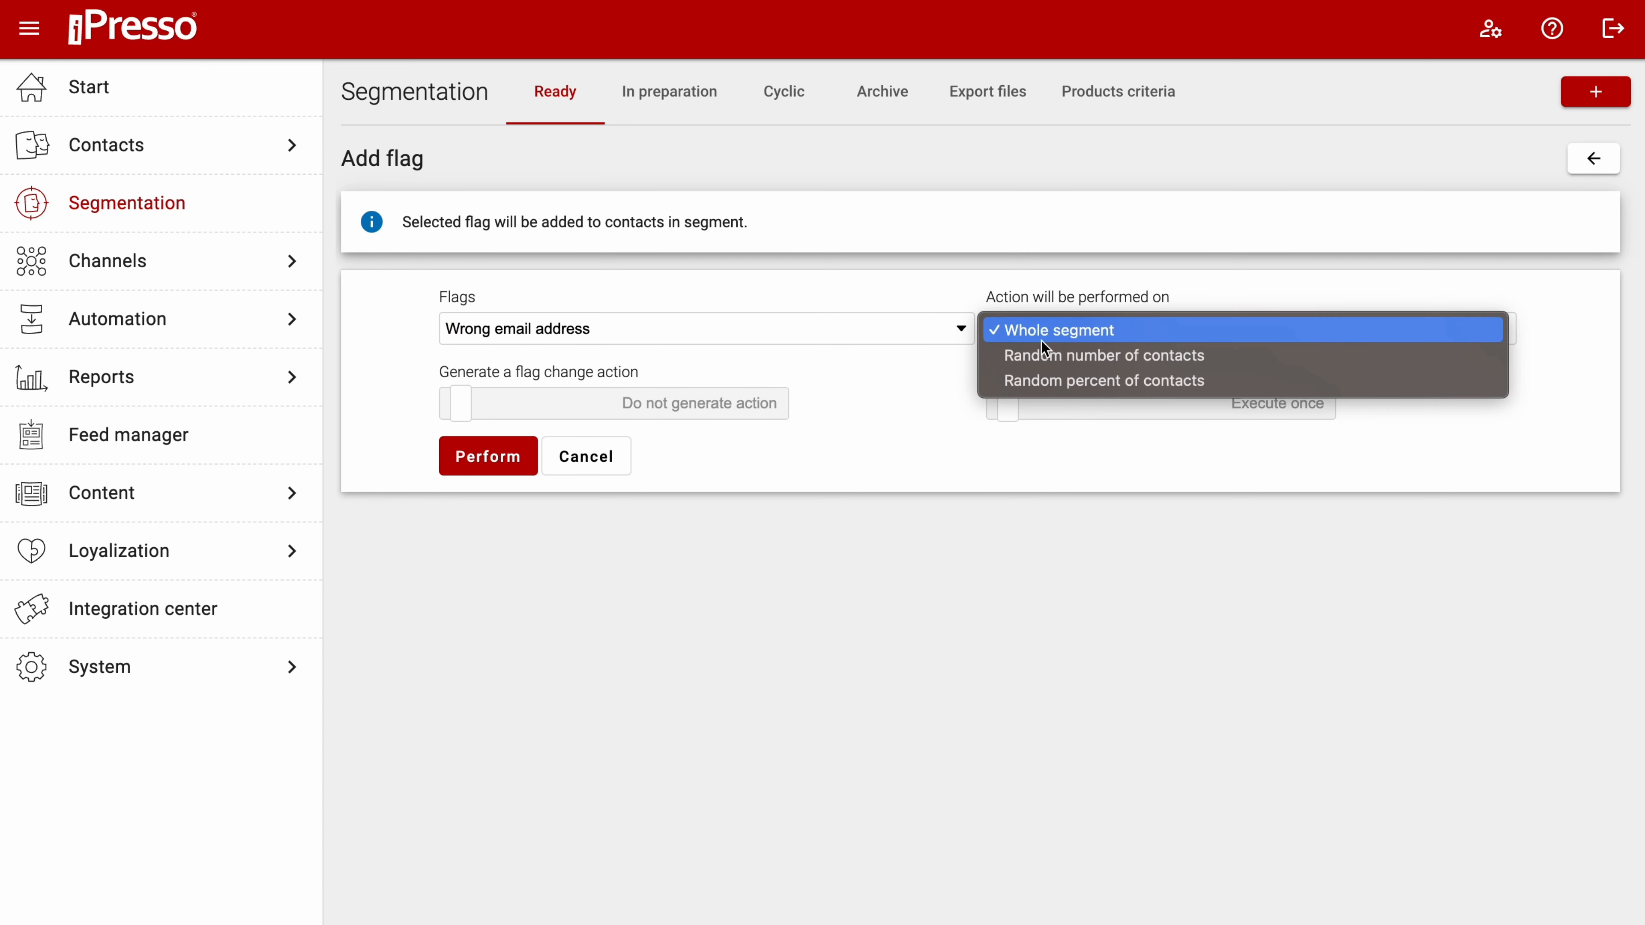
{"action": "left_click", "coordinate": [928, 282]}
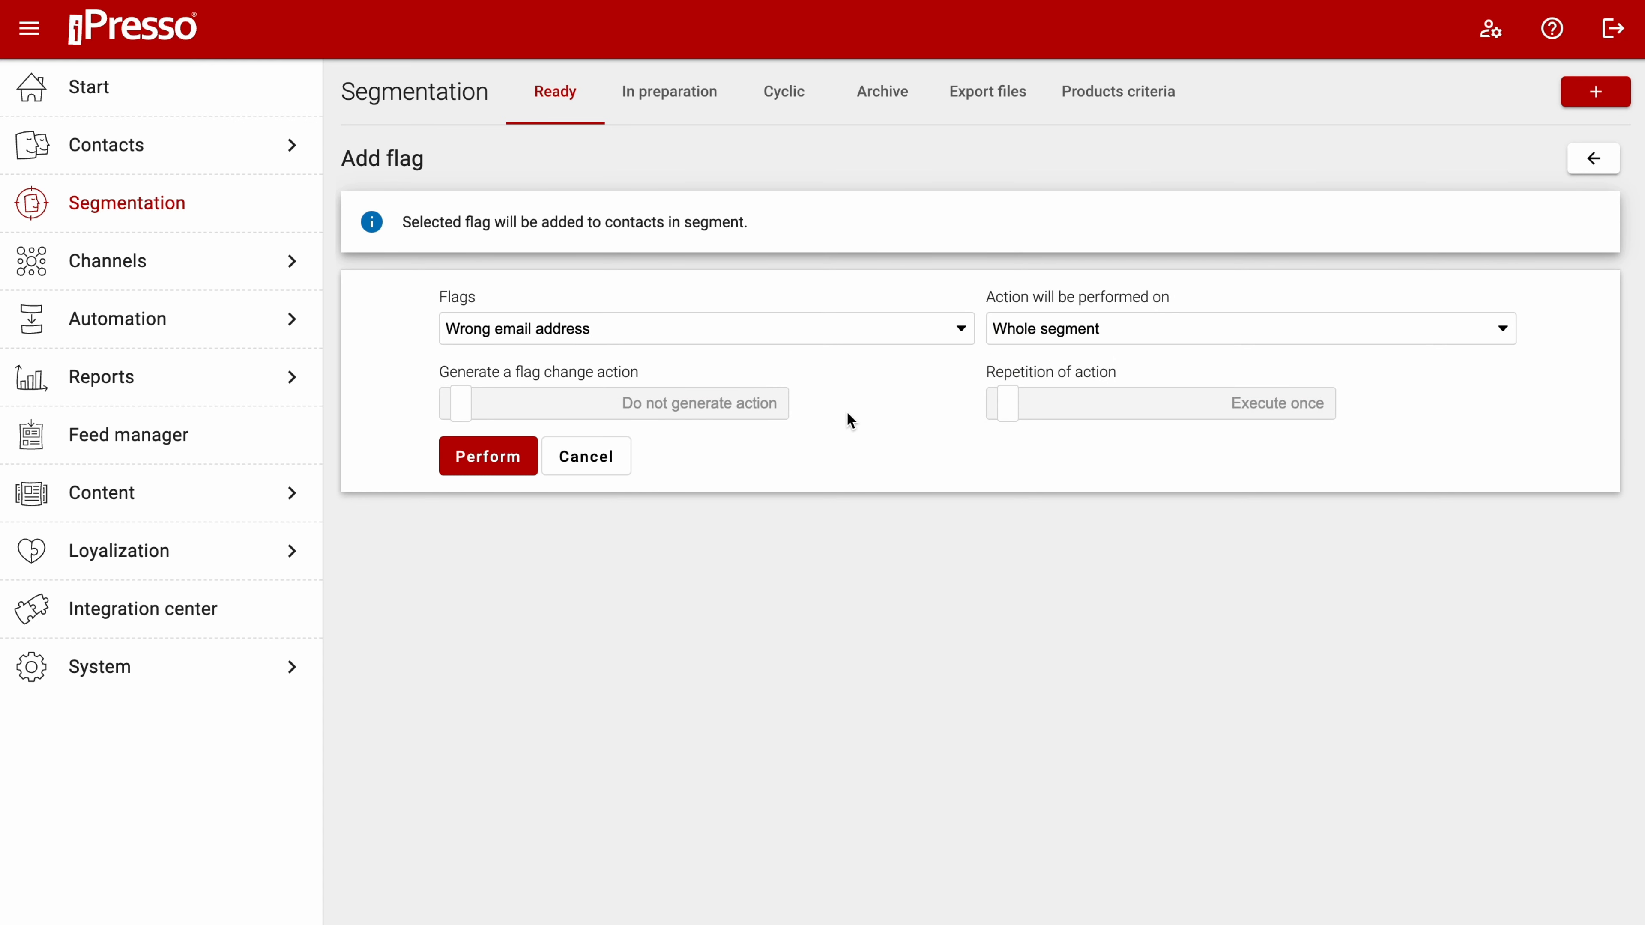
{"action": "left_click", "coordinate": [571, 462]}
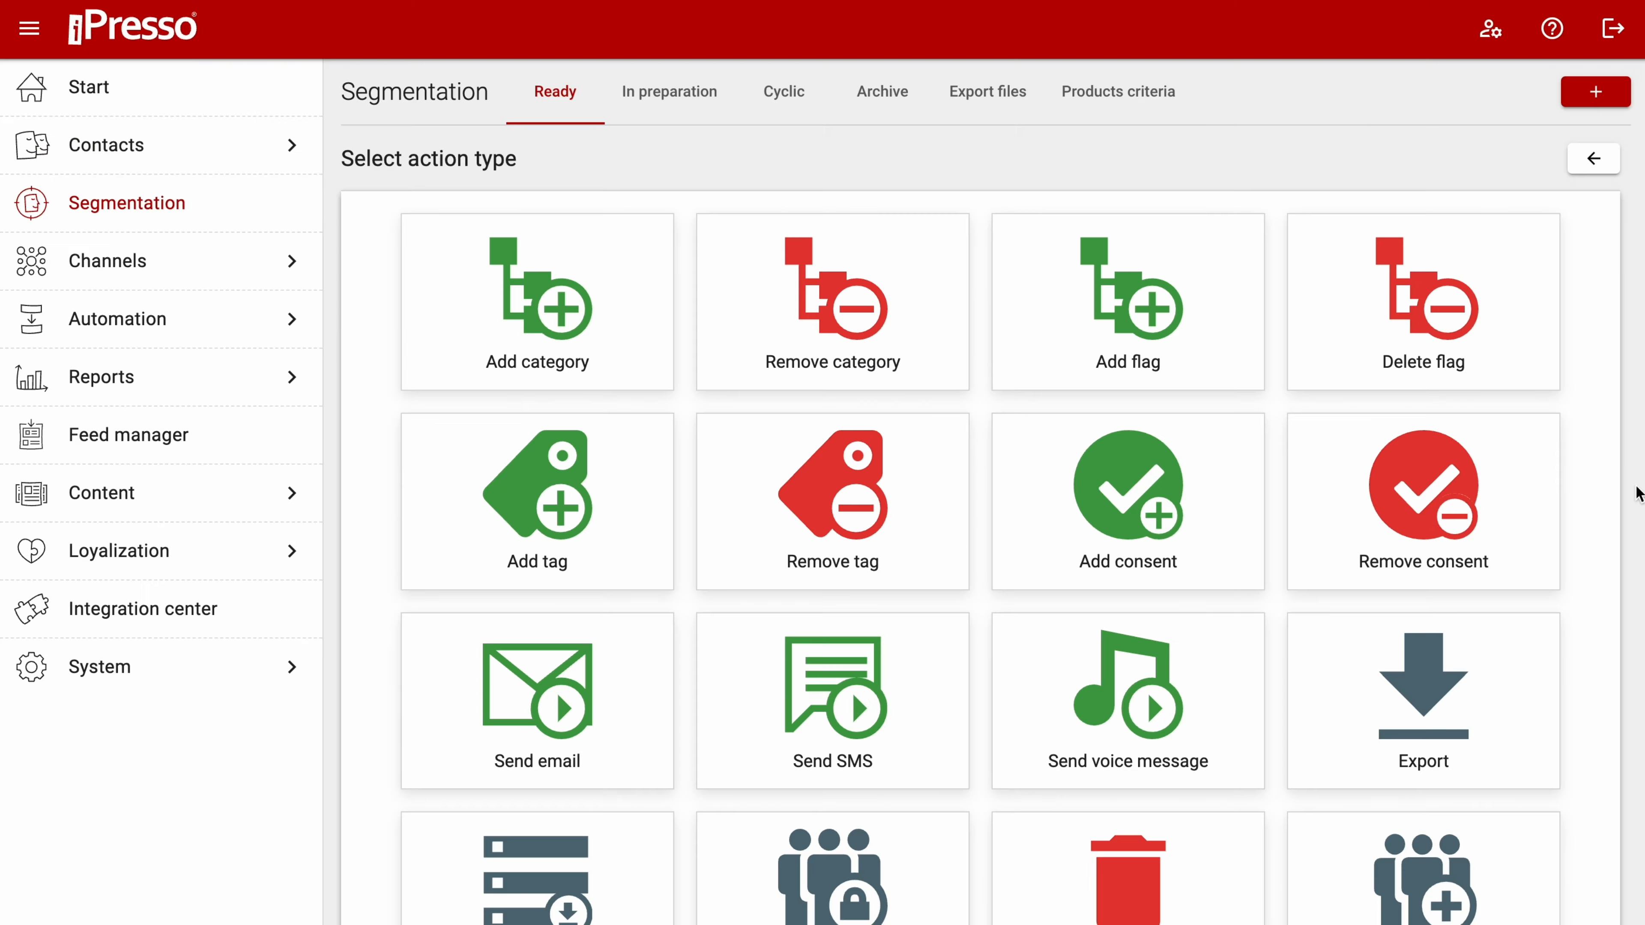
{"action": "scroll", "coordinate": [1612, 494], "scroll_direction": "down", "scroll_amount": 5}
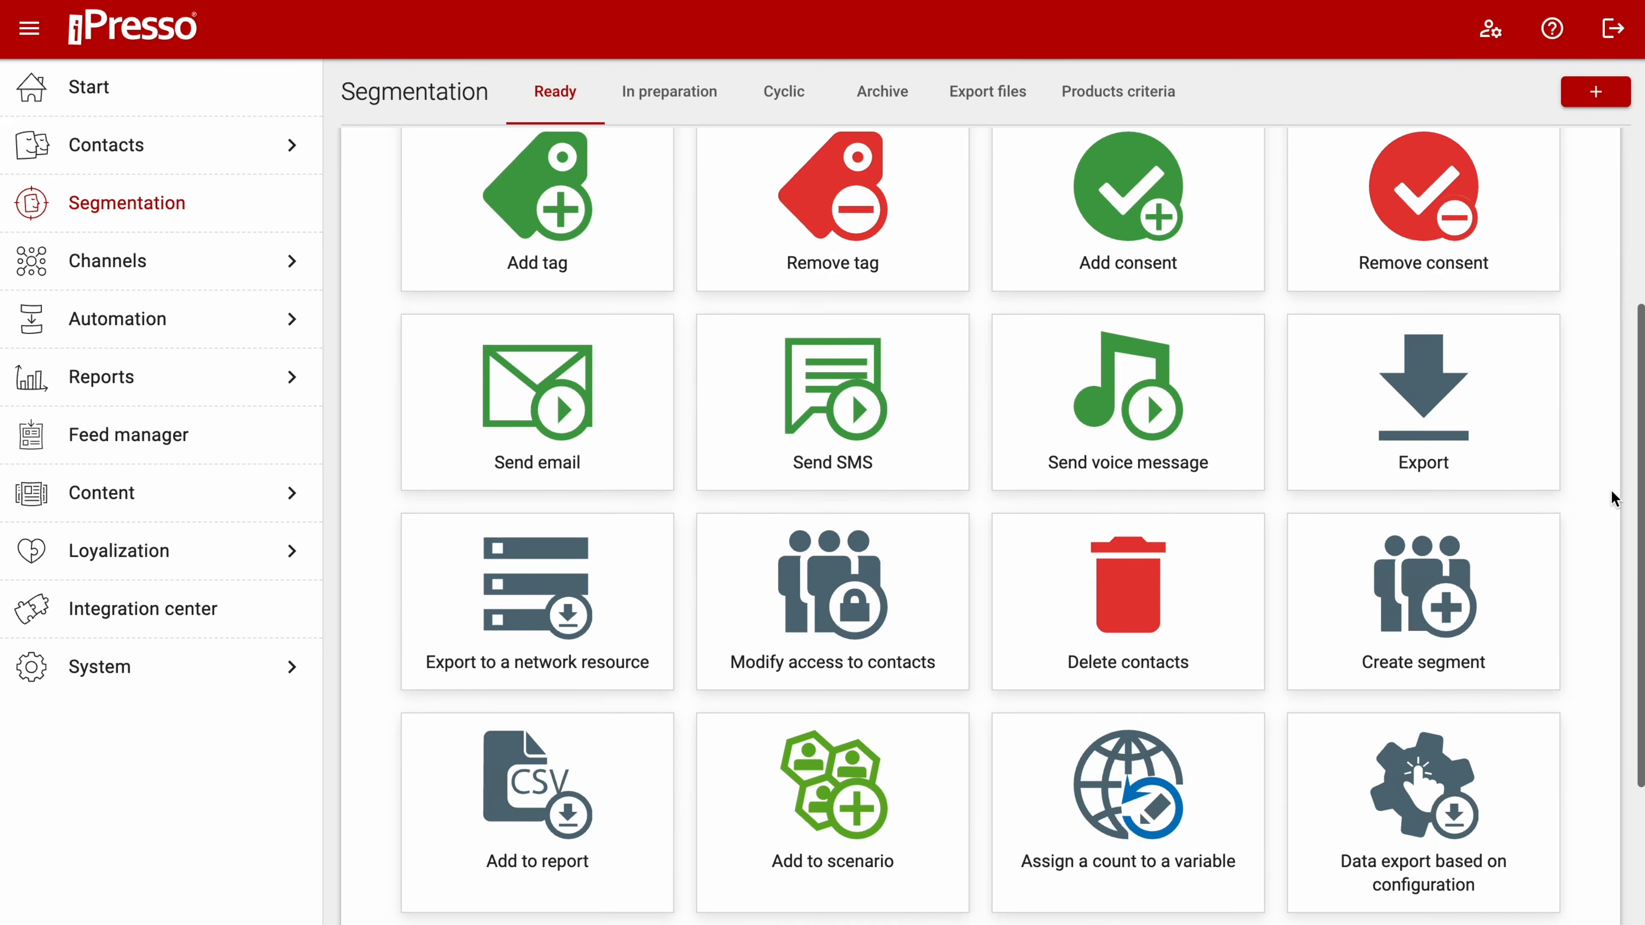